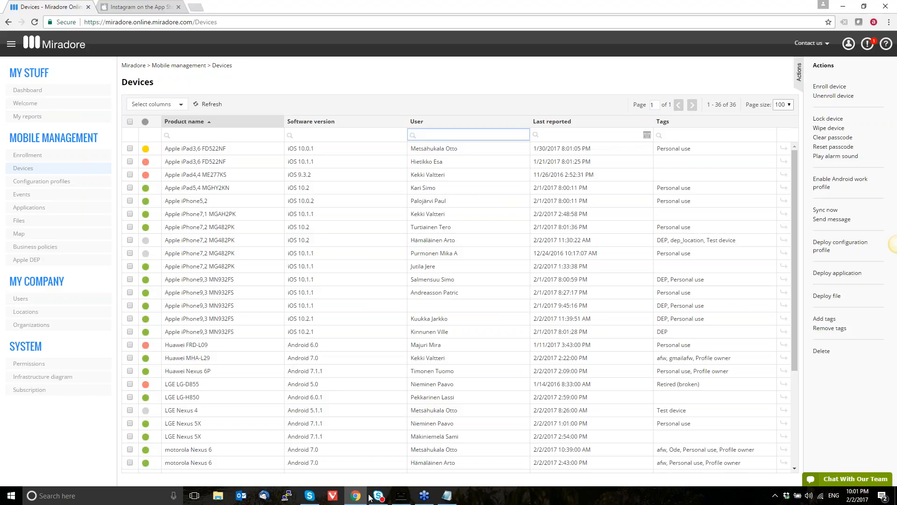
Bring up the AirServer window to view the mirrored iPhone's home screen, and return to the device list
left_click(397, 501)
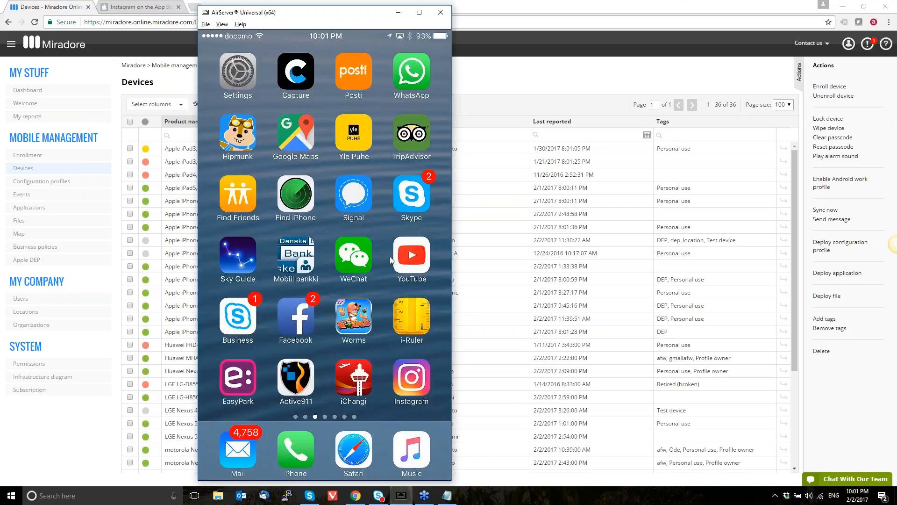
left_click(486, 77)
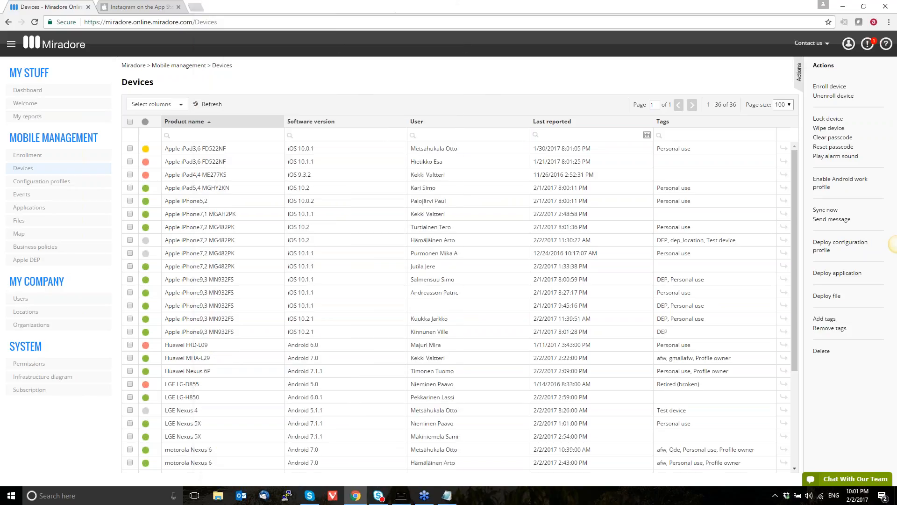
Filter the device list by the user's first name and open the Apple iPhone7,1 MGAH2PK device page
left_click(459, 132)
type("valtteri")
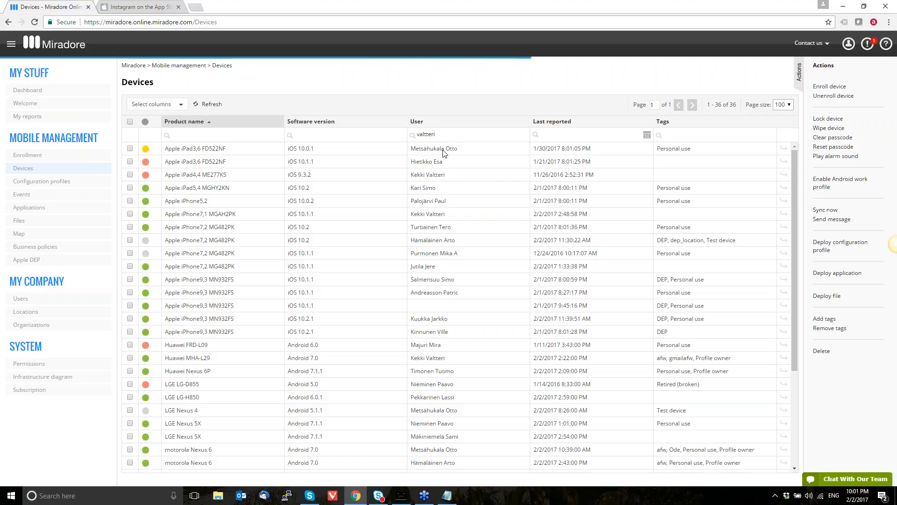
left_click(212, 164)
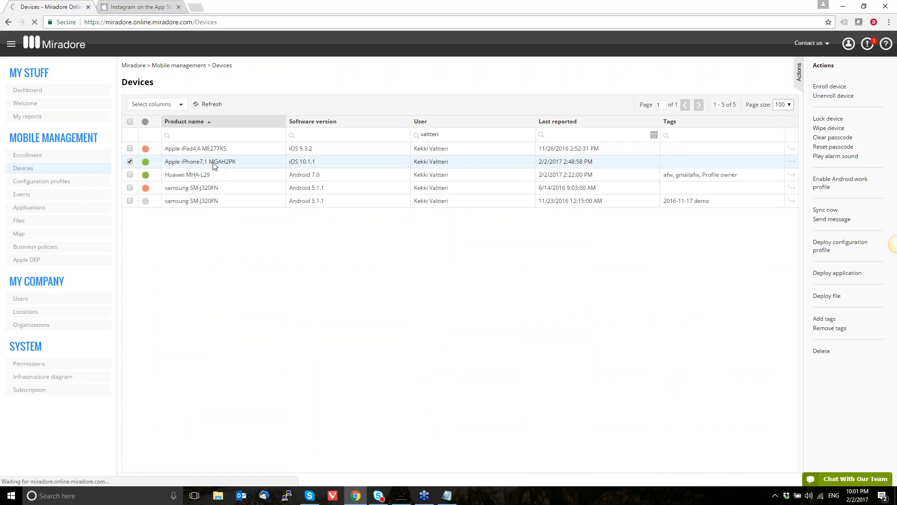
mouse_move(145, 174)
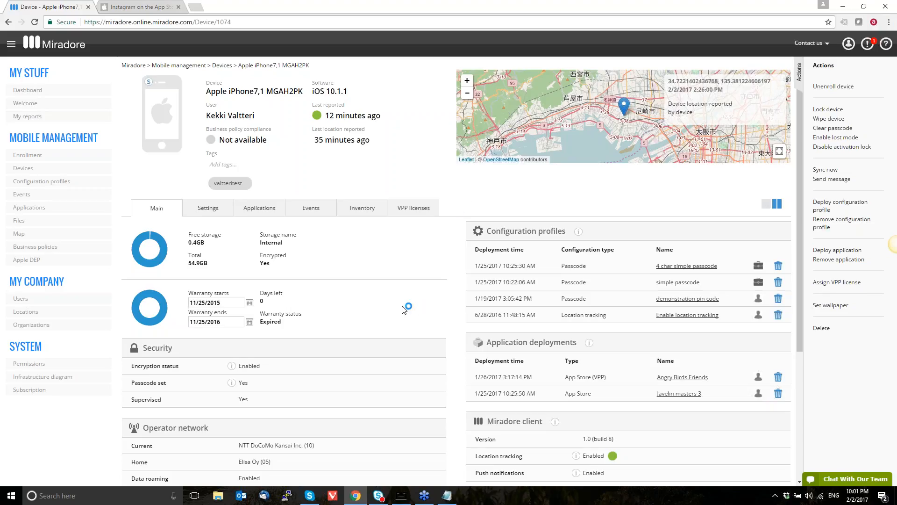
Examine web browsing on the mirrored iPhone in AirServer, and return to the device page
left_click(409, 500)
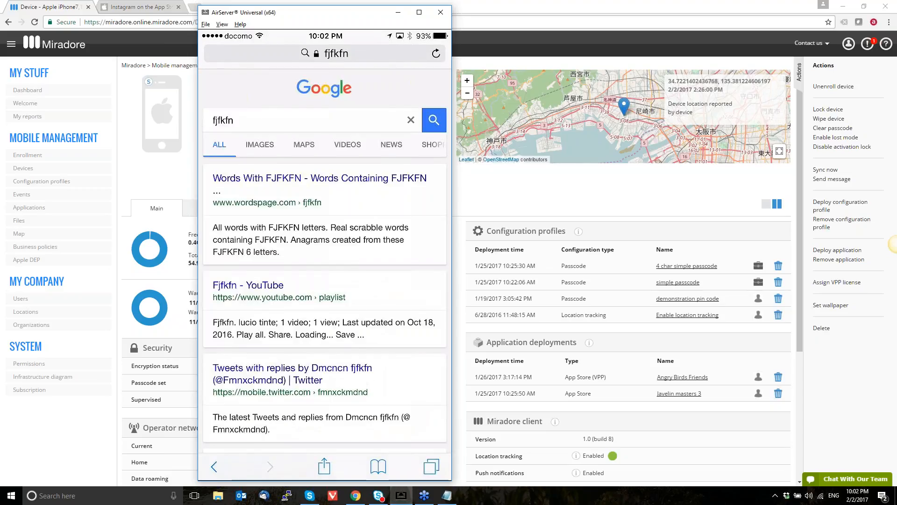
left_click(514, 206)
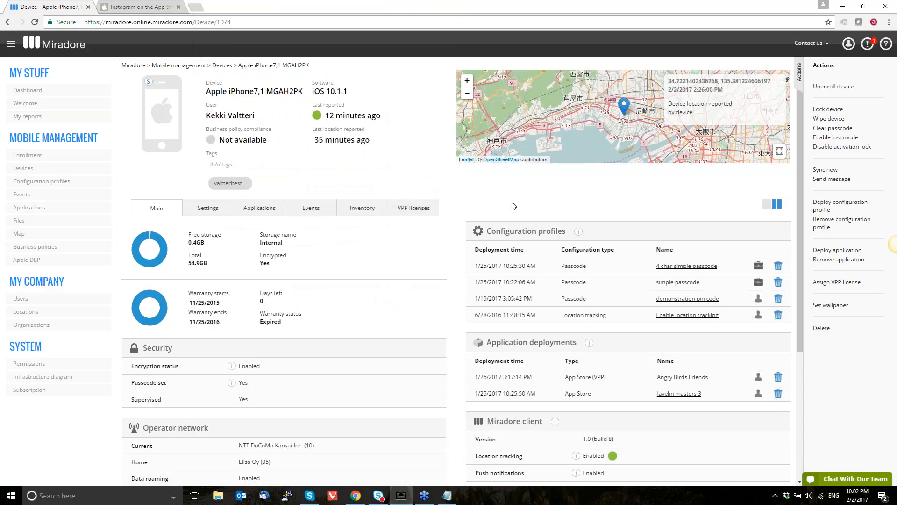
Open the Configuration profiles list in a new browser tab and switch to it
right_click(92, 189)
left_click(100, 188)
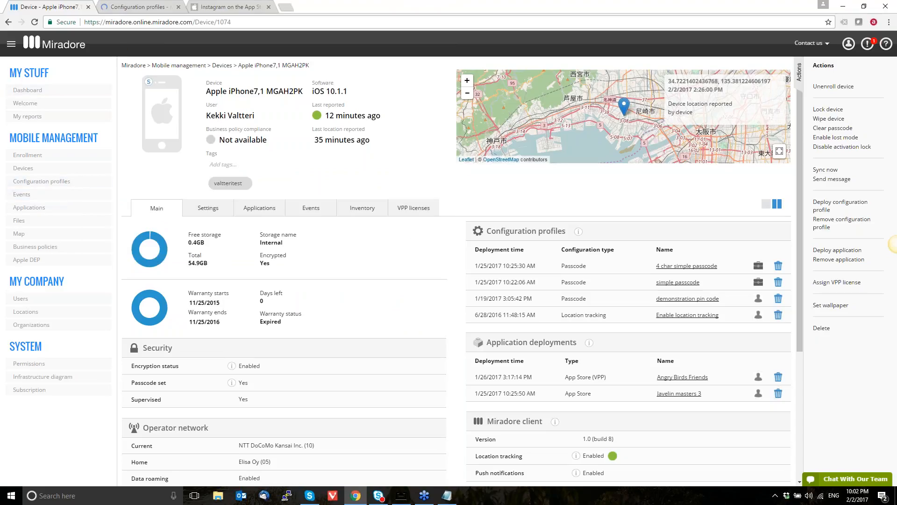
left_click(129, 13)
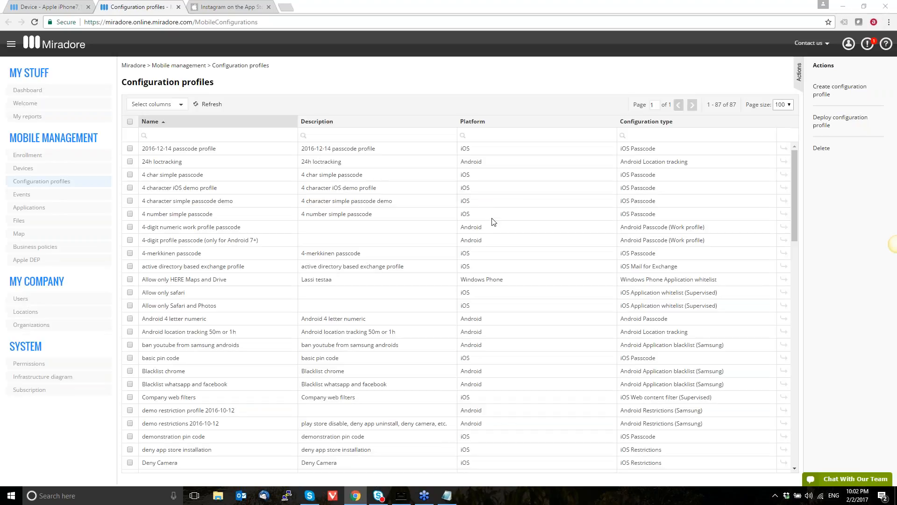
Start creating a configuration profile for the iOS platform with the type Web content filter (Supervised)
left_click(837, 86)
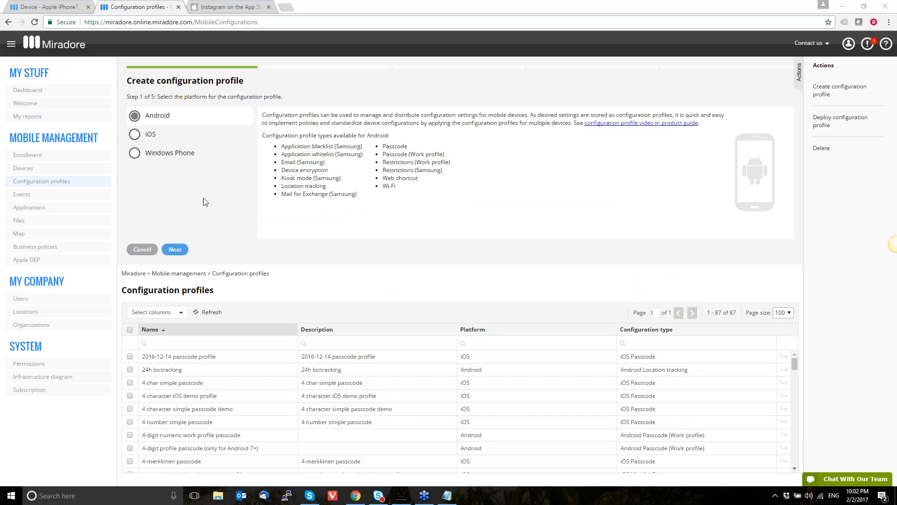
left_click(136, 135)
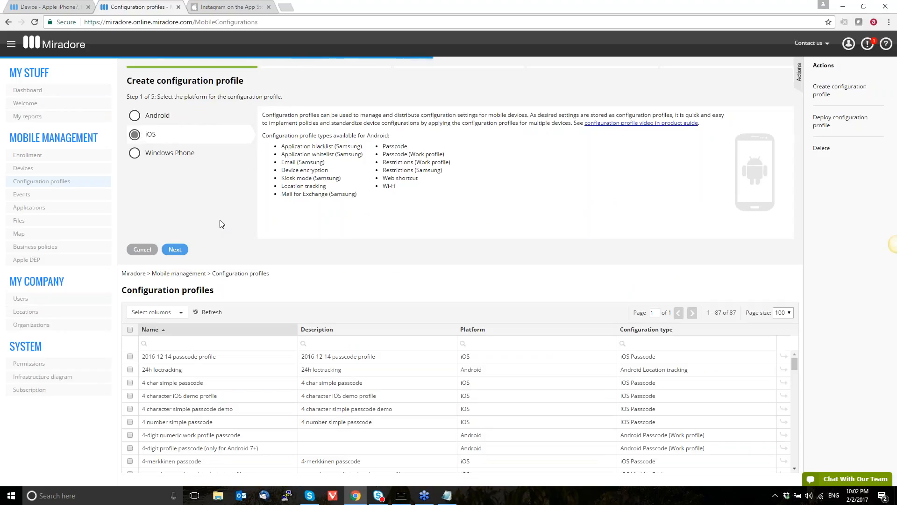
left_click(174, 250)
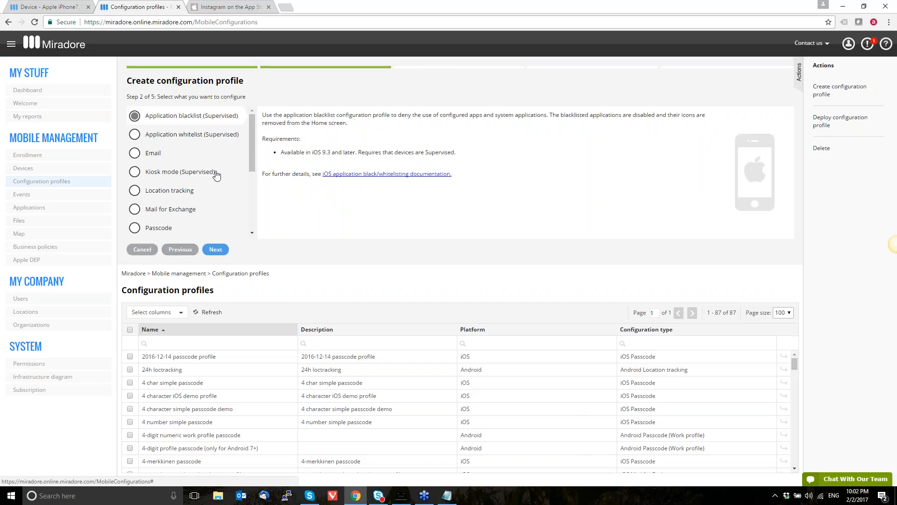
scroll(224, 175, "down", 2)
scroll(225, 176, "down", 1)
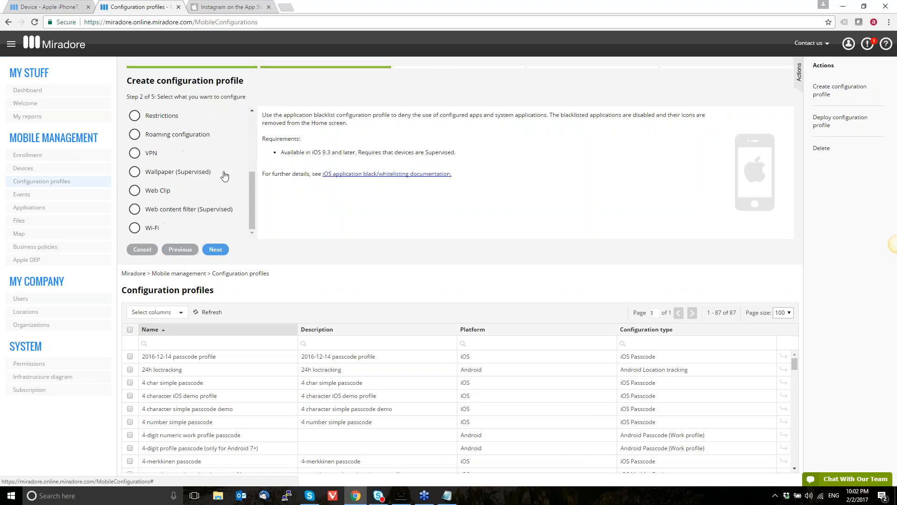
left_click(197, 213)
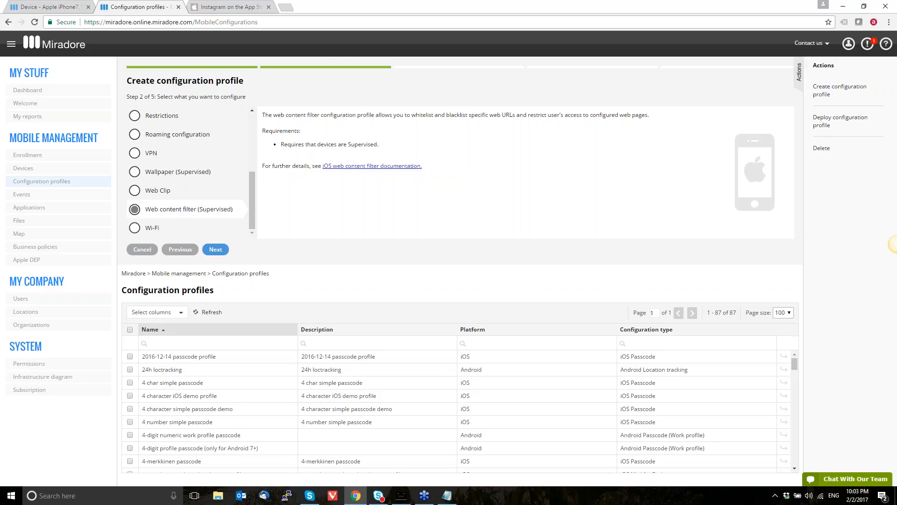
left_click(220, 251)
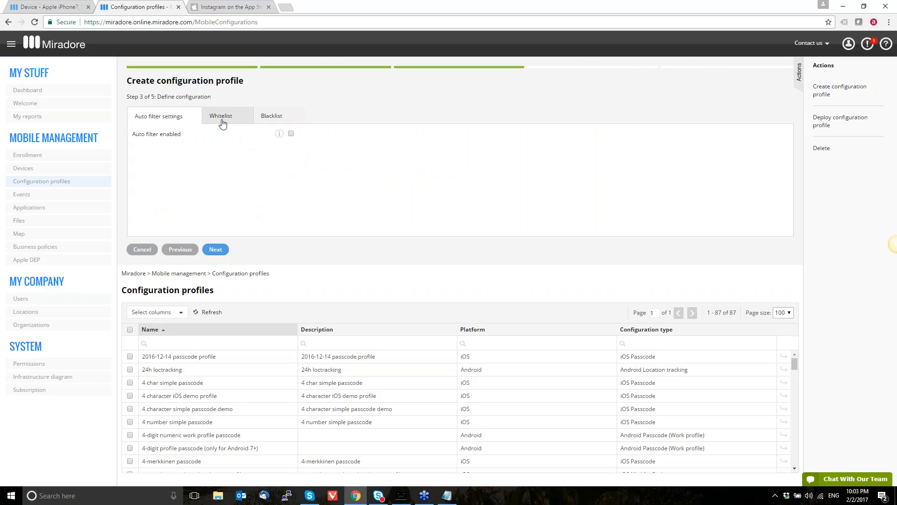
Examine the web content filter's blacklist settings, including the explanation of Blacklisted URLs
left_click(275, 123)
mouse_move(282, 138)
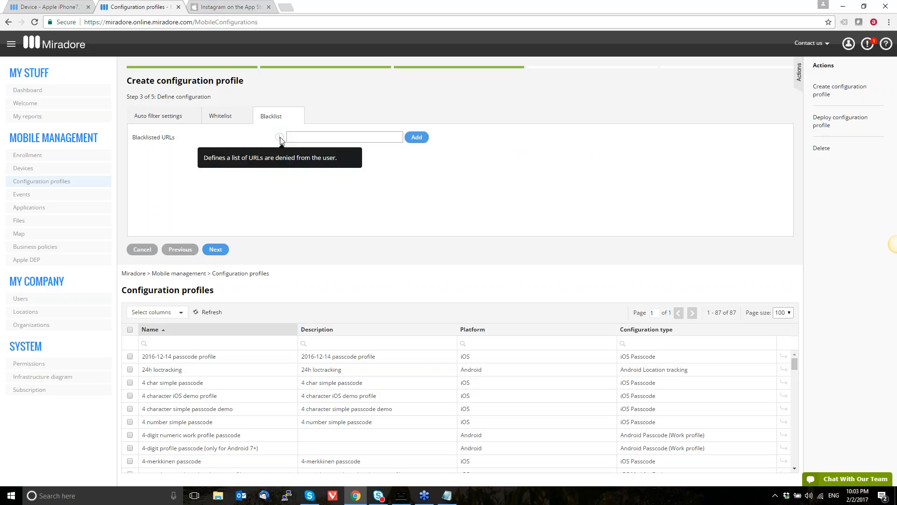
left_click(310, 139)
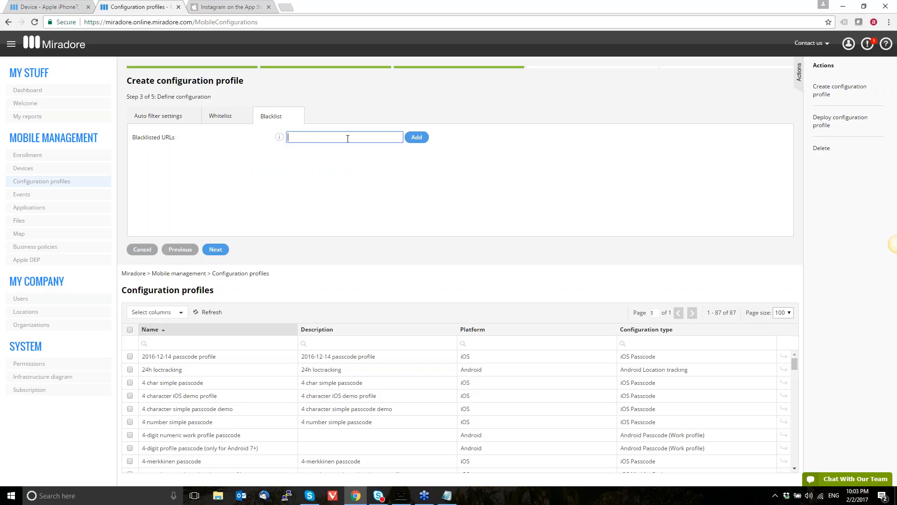
left_click(230, 120)
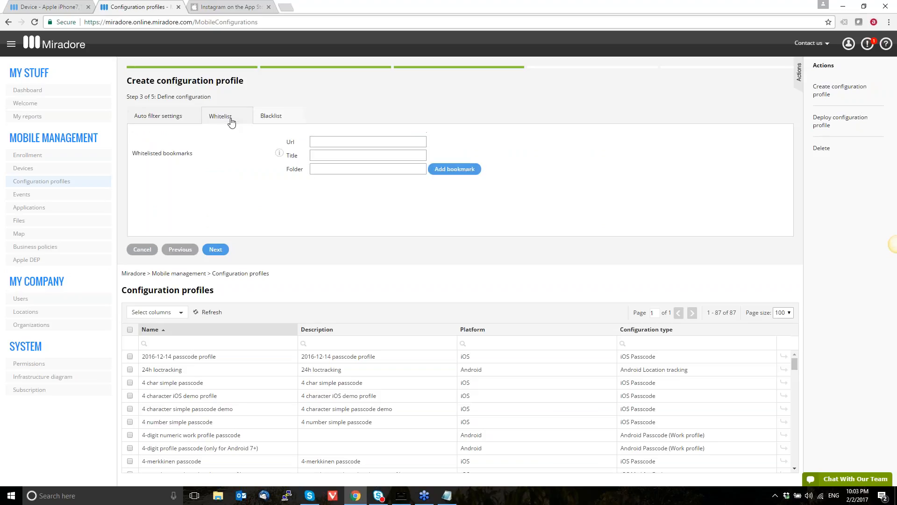
left_click(331, 138)
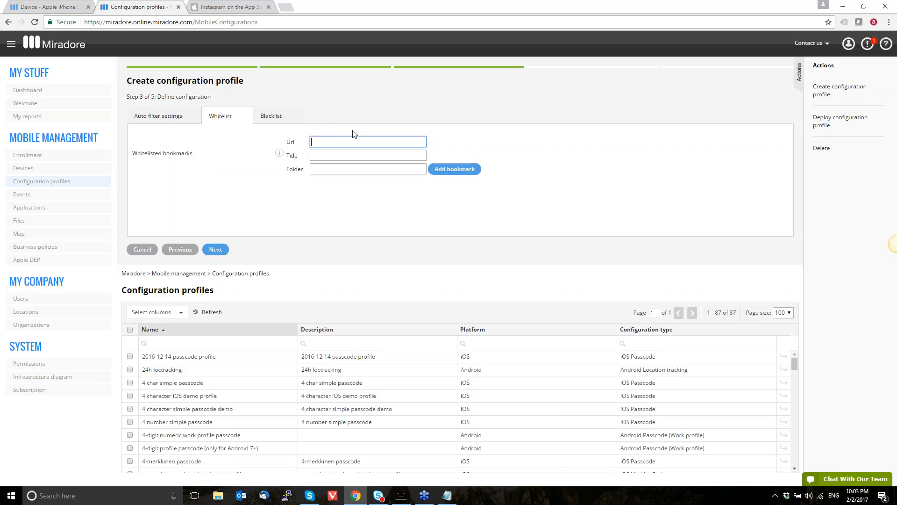
type("ps://www.miradore.com")
key("ctrl+a")
key("Tab")
type("Miradore")
key("Tab")
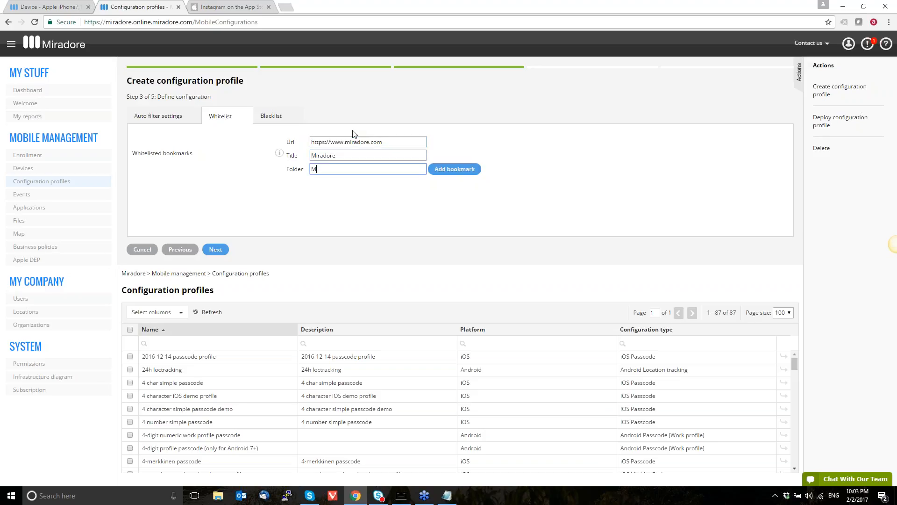
type("Miradore")
left_click(467, 173)
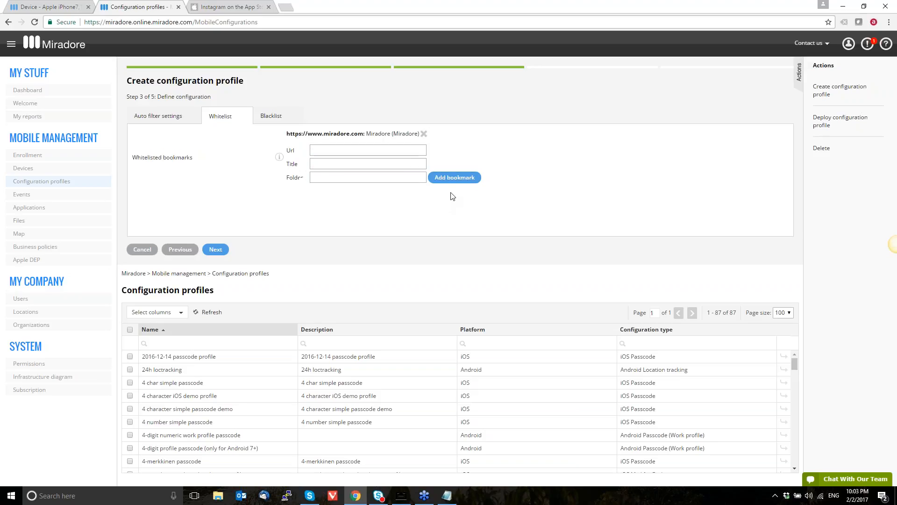
left_click(372, 150)
type("http://www.apple.com")
key("Tab")
type("Apple")
key("Tab")
type("App")
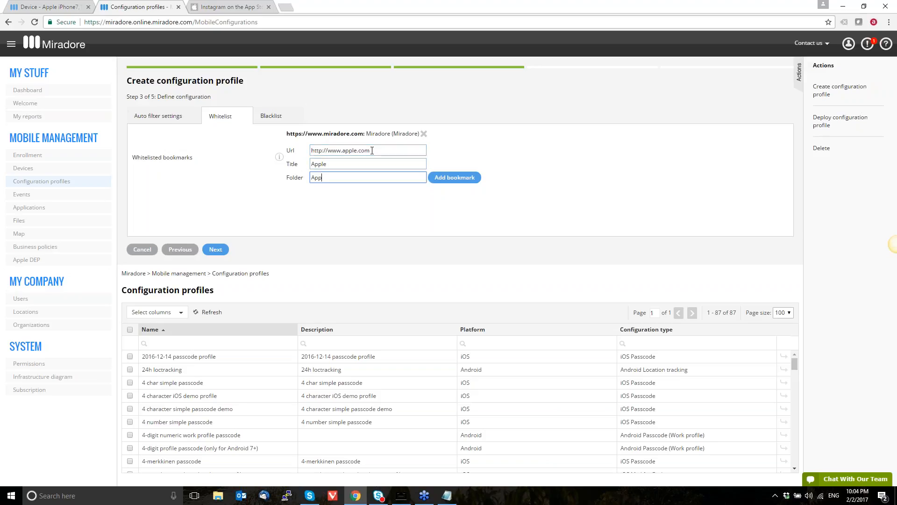
left_click(456, 178)
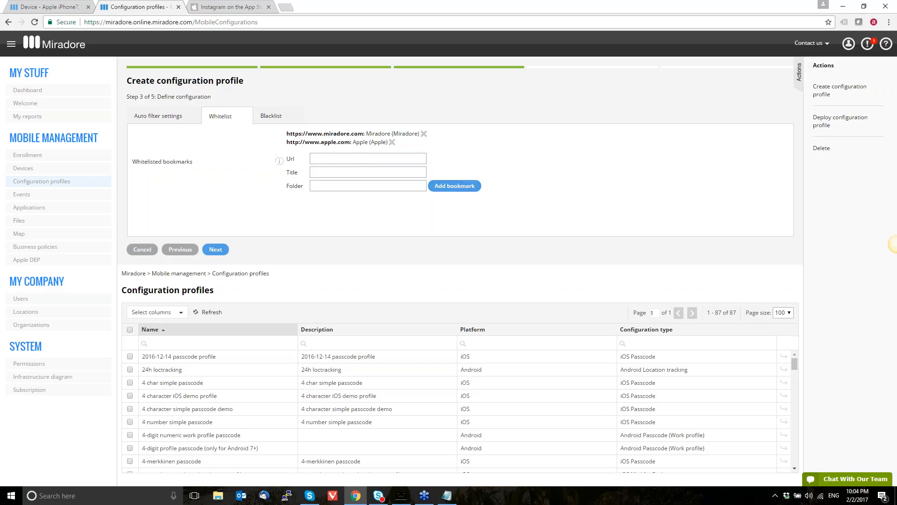
Enter "Webinar URL whitelist" as the profile's name and description, create the profile and close the wizard
left_click(214, 251)
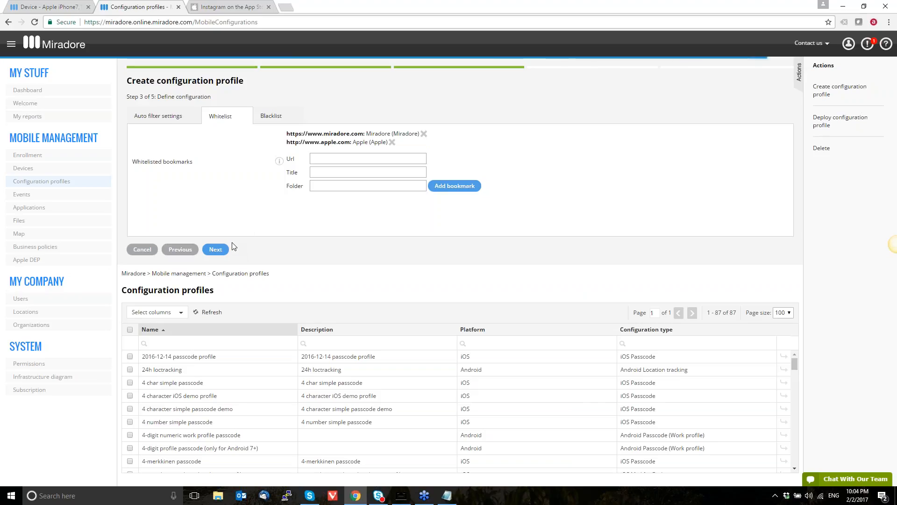
left_click(297, 116)
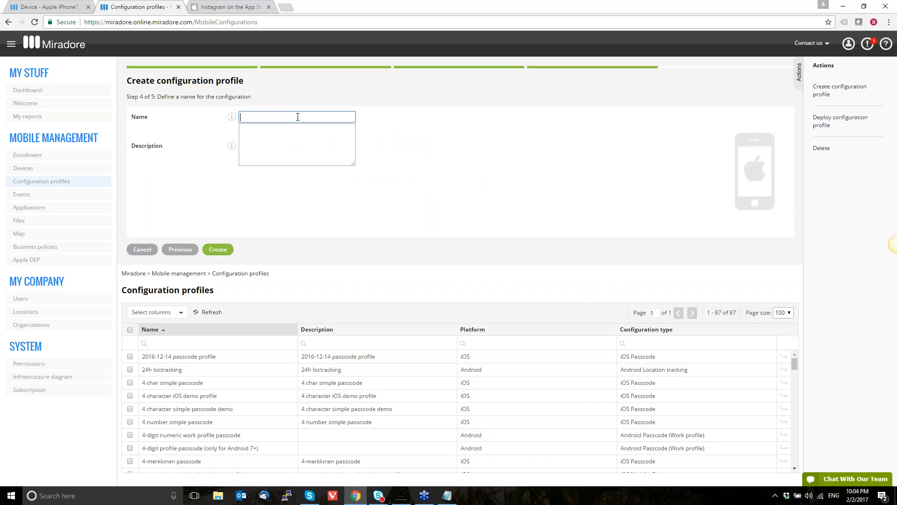
type("Webinar URL whitelist")
key("ctrl+a")
key("ctrl+c")
key("Tab")
key("ctrl+v")
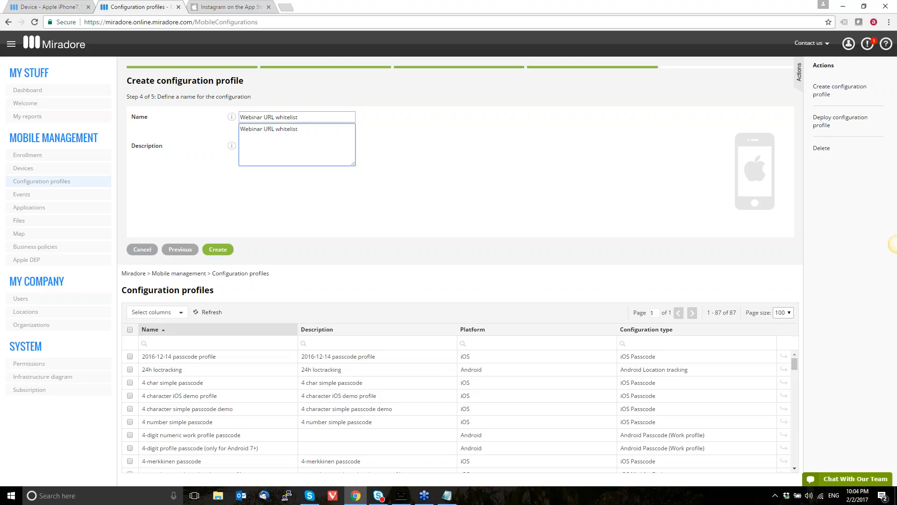
left_click(226, 248)
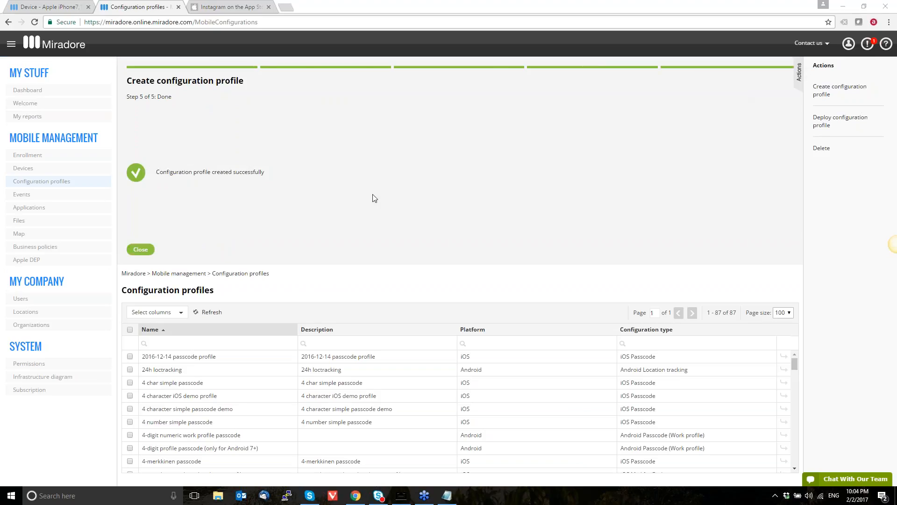
left_click(140, 255)
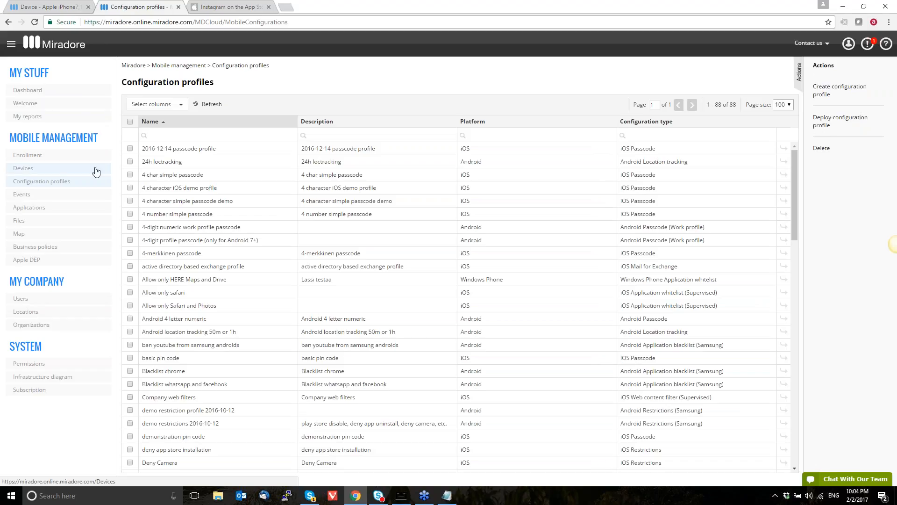
Start a configuration profile deployment for the Apple iPhone7,1 and select the "Webinar URL whitelist" profile
left_click(65, 7)
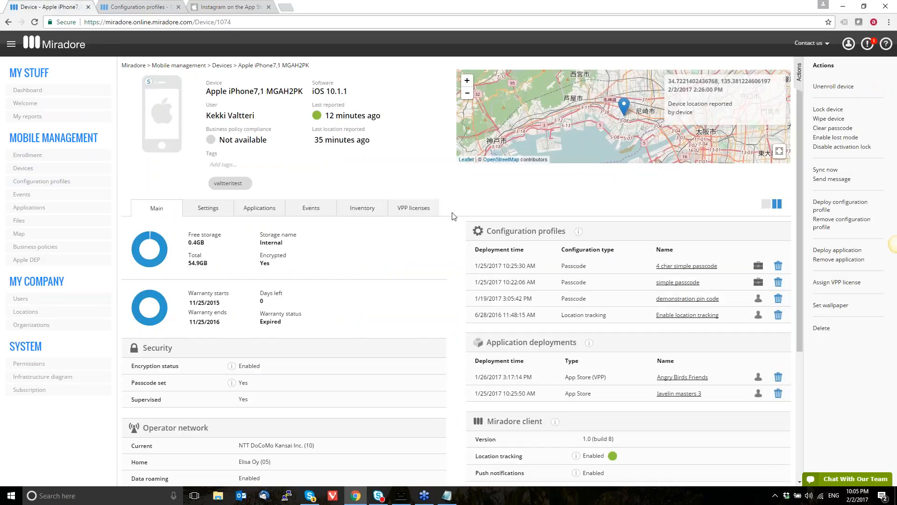
left_click(823, 212)
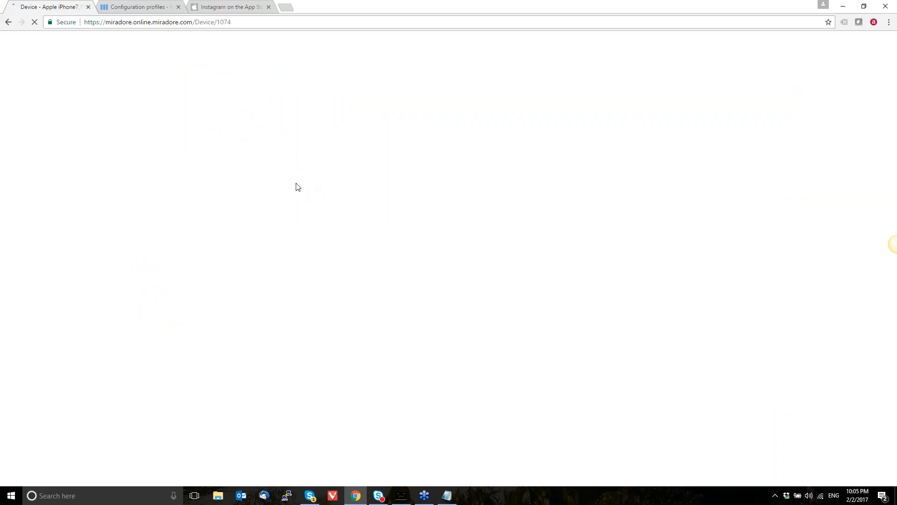
left_click(138, 8)
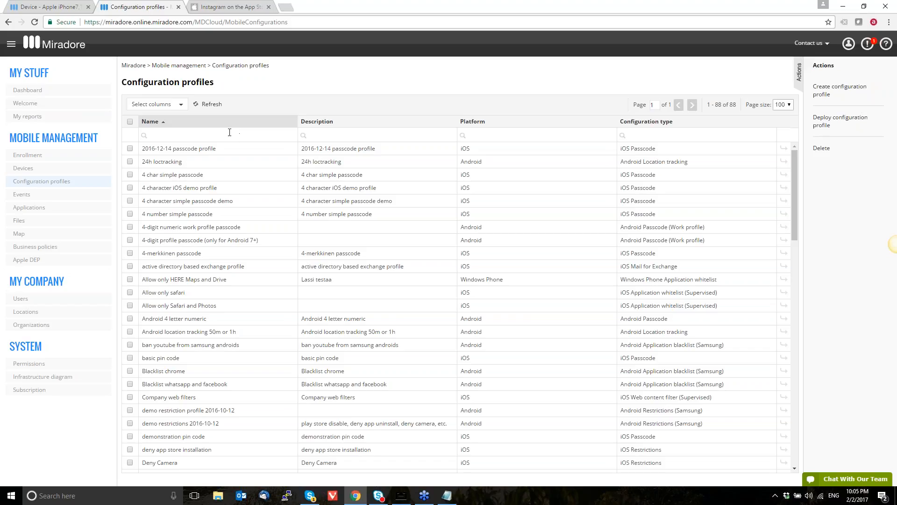
left_click(58, 8)
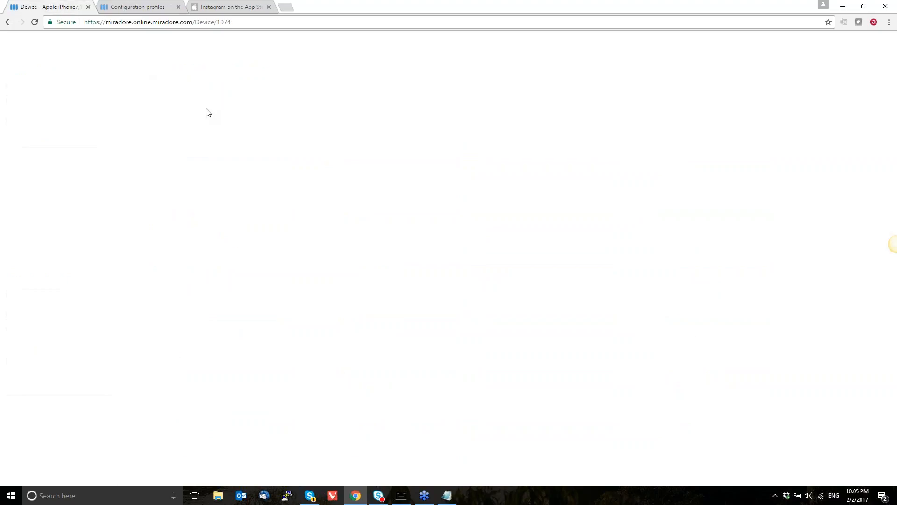
key("ctrl+f")
key("ctrl+v")
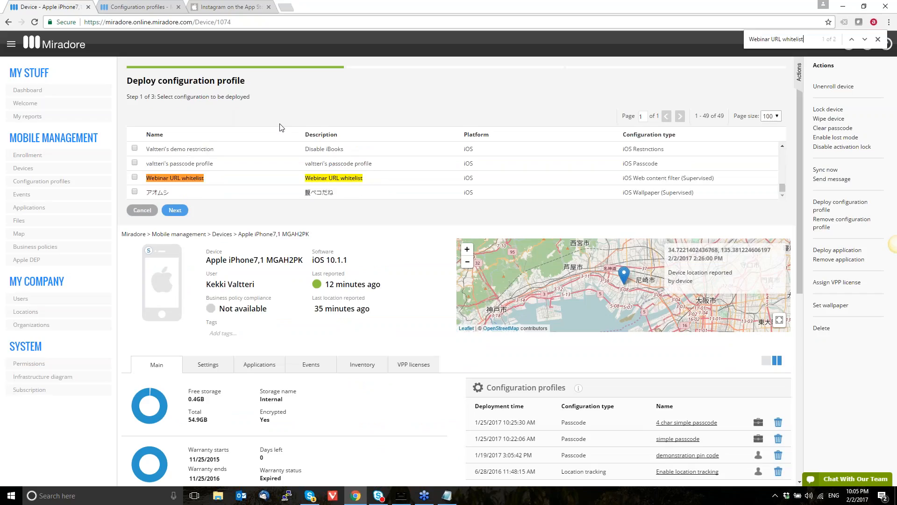
key("Escape")
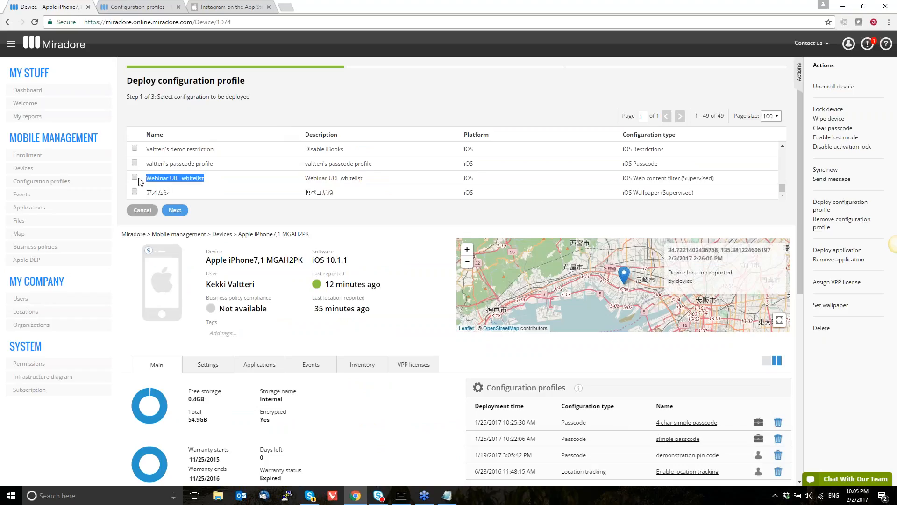
left_click(135, 178)
left_click(136, 177)
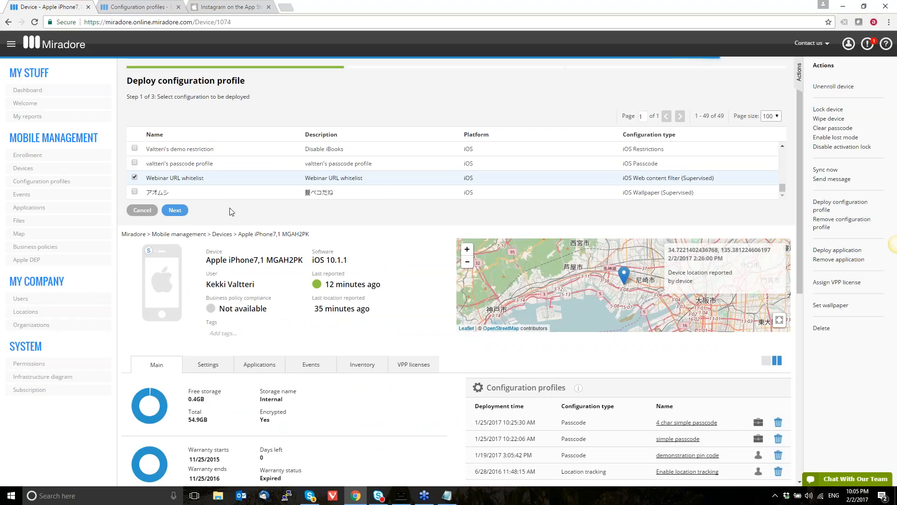
Confirm the deployment of the selected whitelist profile to the iPhone and close the deployment wizard
left_click(175, 210)
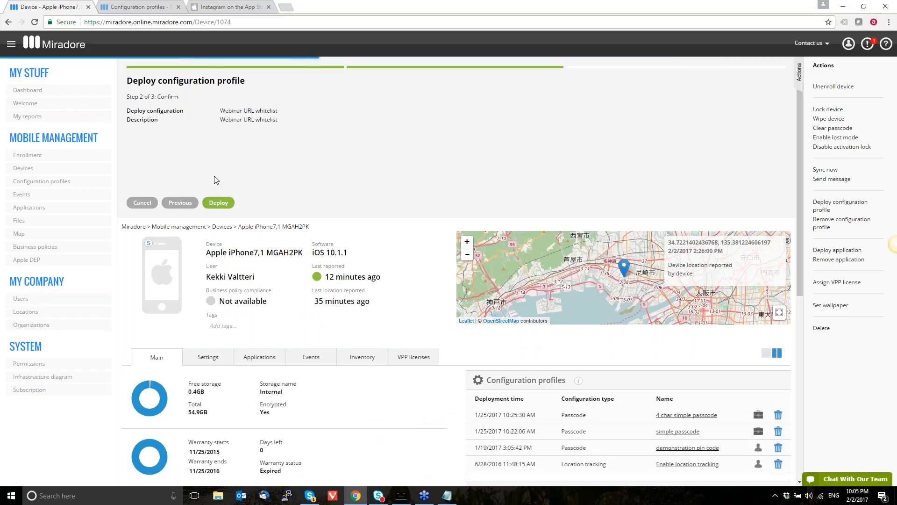
left_click(225, 200)
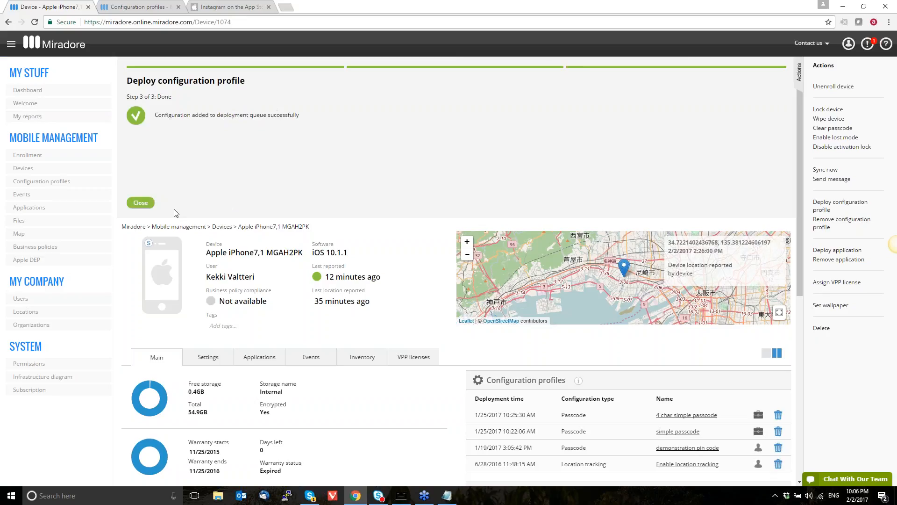
left_click(141, 203)
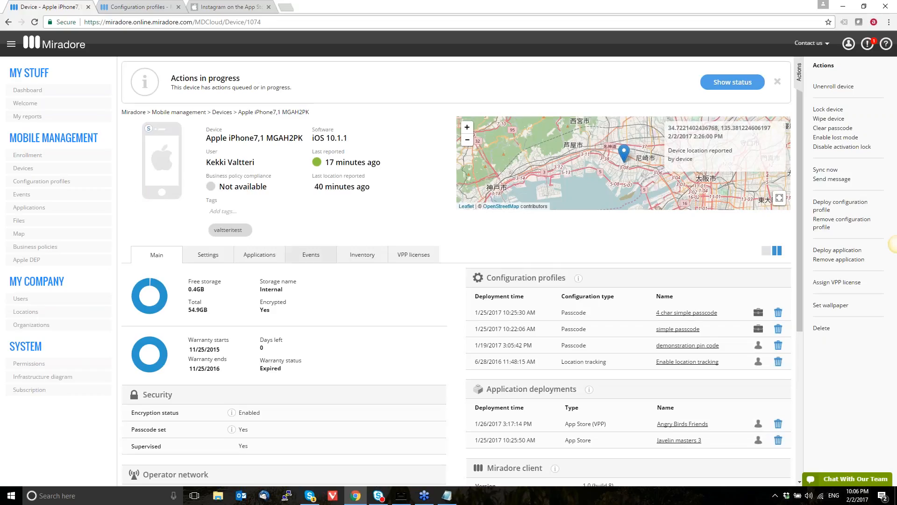
Check the iPhone's deployment events, view its mirrored screen in AirServer and return to Miradore
left_click(746, 86)
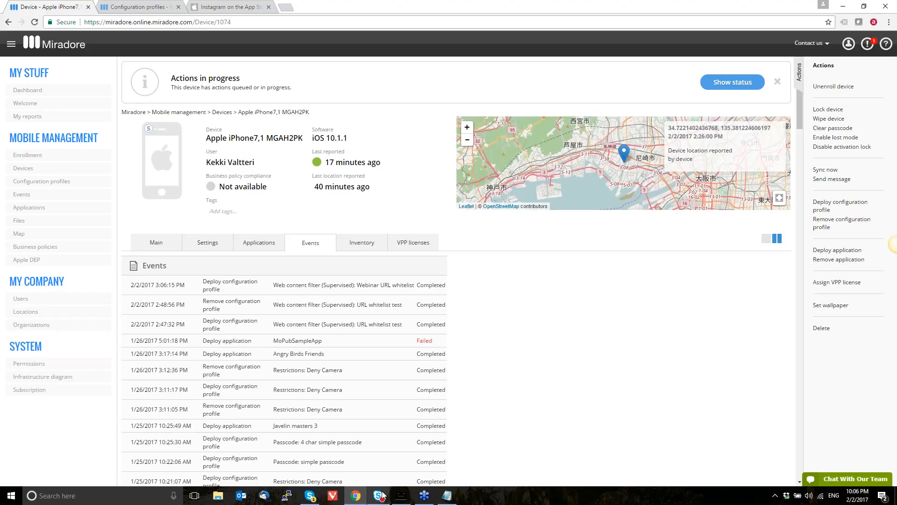
left_click(400, 495)
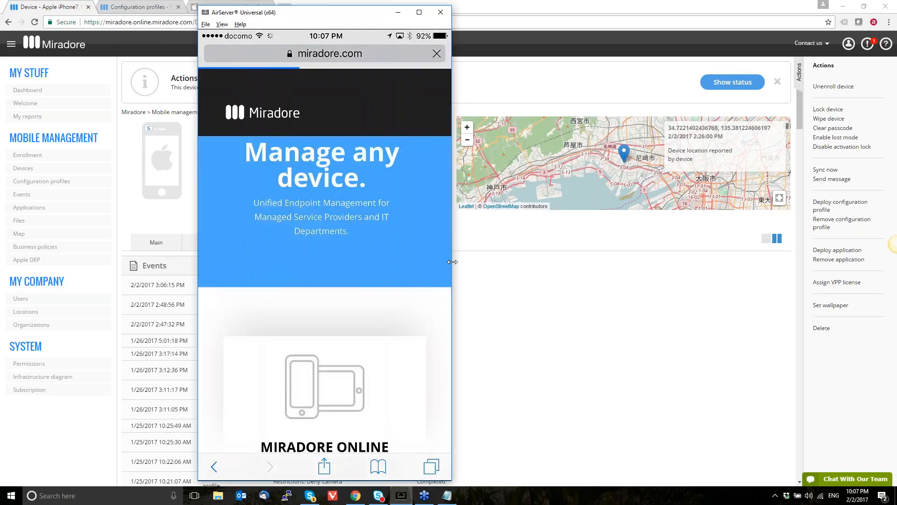
left_click(503, 300)
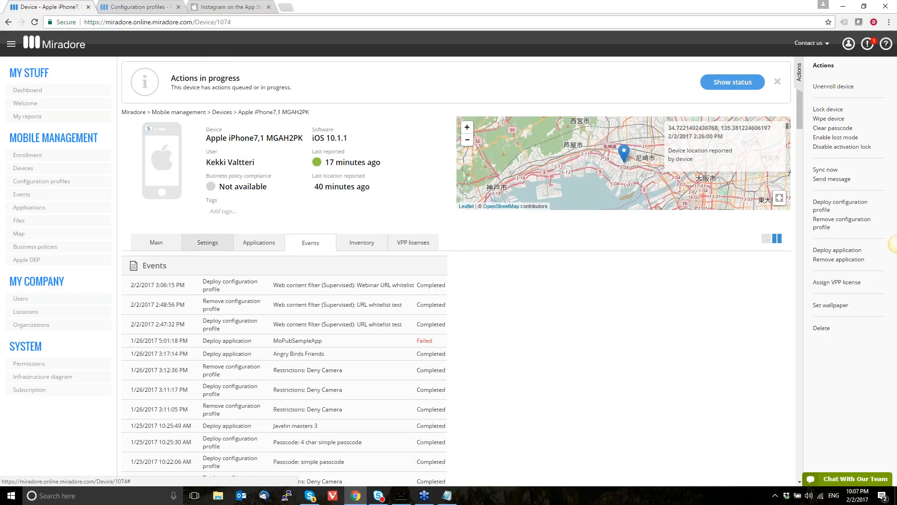
Start a new iOS configuration profile of the Restrictions type and proceed to its settings
left_click(150, 10)
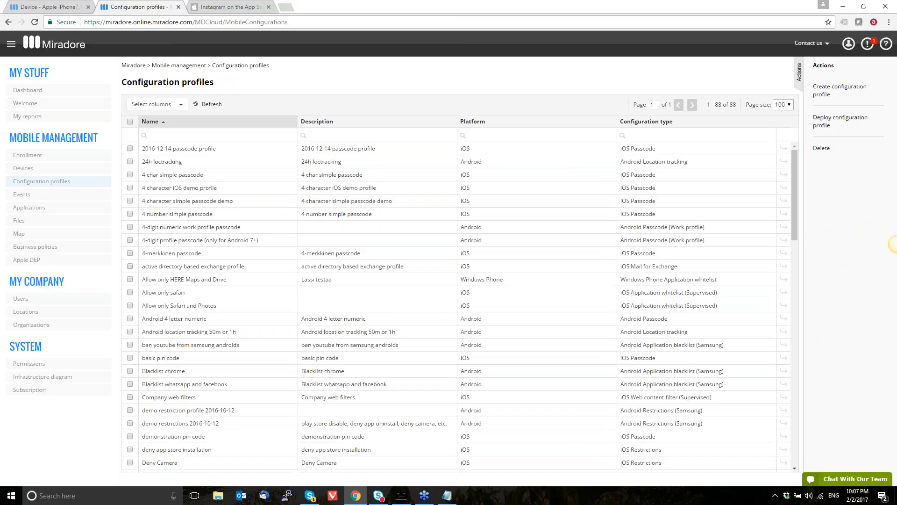
left_click(824, 96)
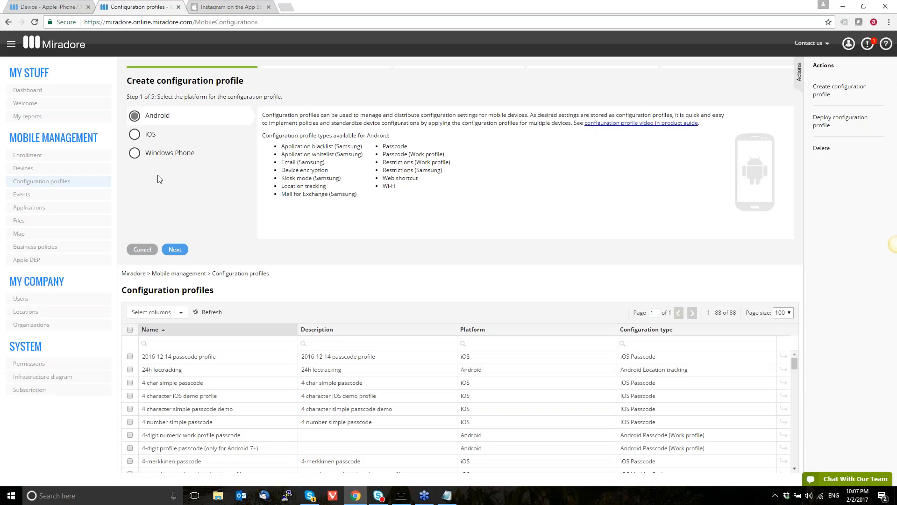
left_click(139, 137)
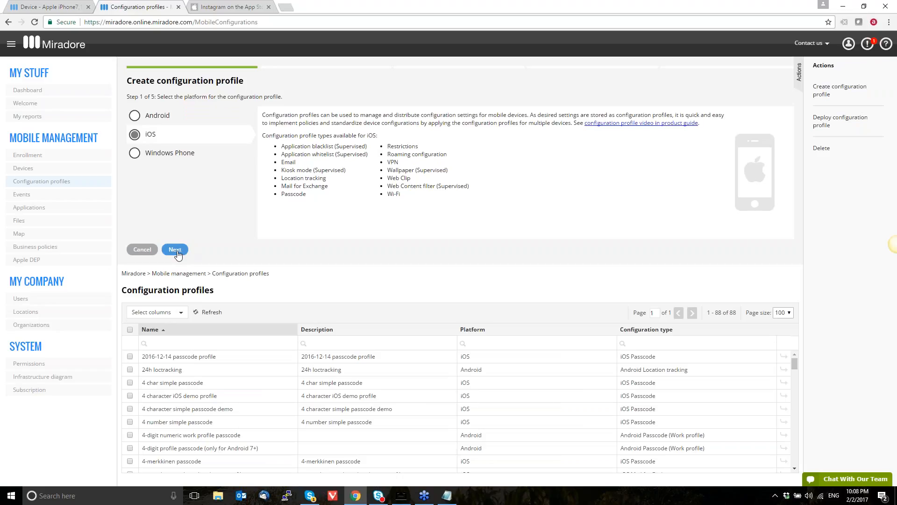
left_click(176, 250)
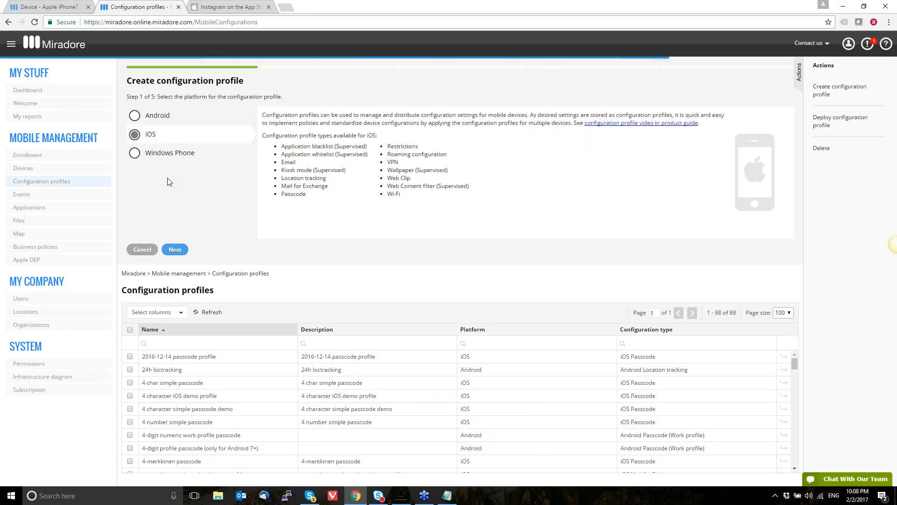
scroll(206, 183, "down", 5)
left_click(159, 116)
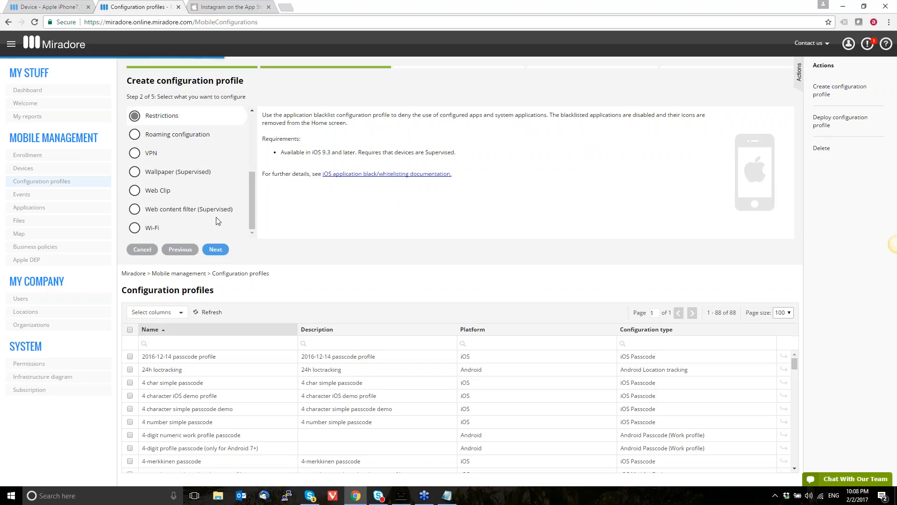
left_click(218, 249)
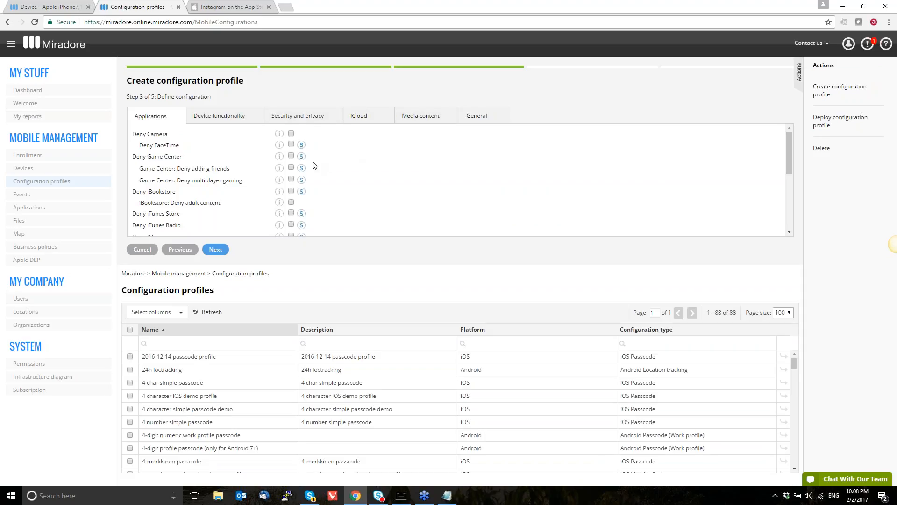
Enable the Deny Safari application restriction and review the remaining application restrictions
mouse_move(300, 190)
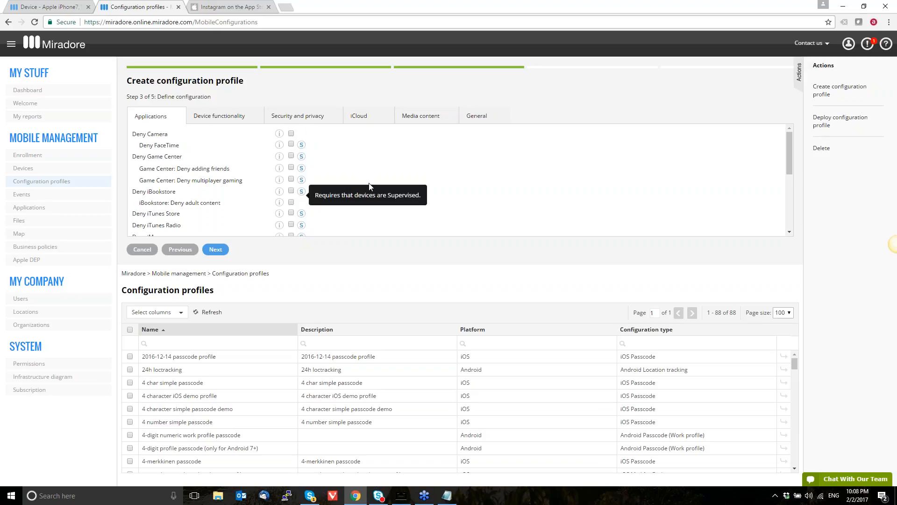
scroll(369, 186, "down", 1)
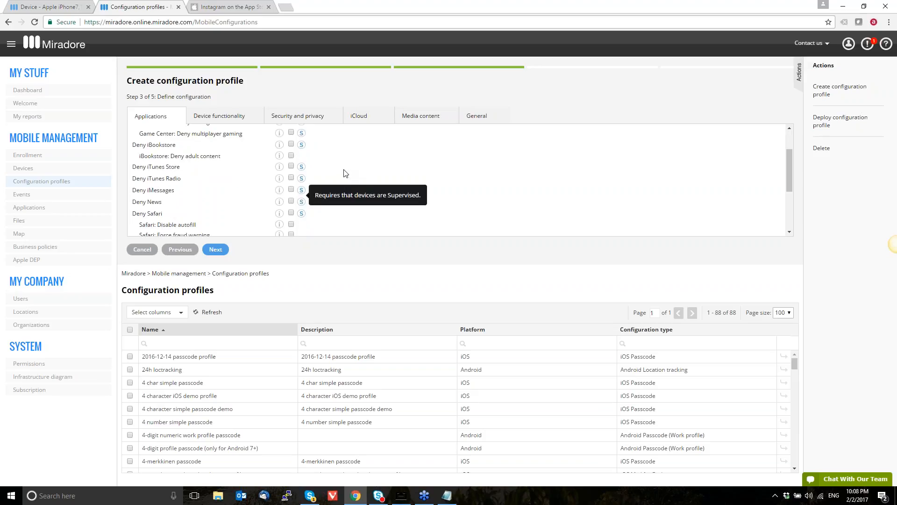
scroll(346, 174, "down", 1)
left_click(291, 167)
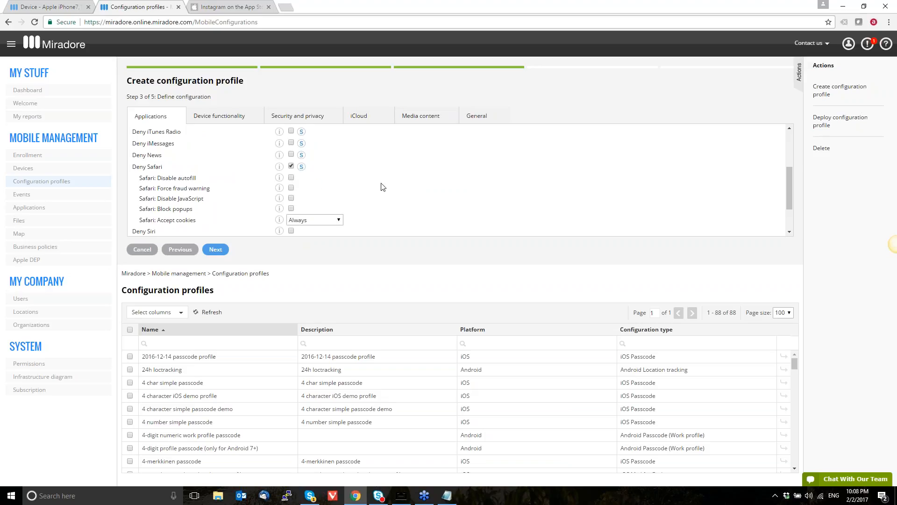
scroll(415, 185, "down", 1)
scroll(417, 186, "down", 2)
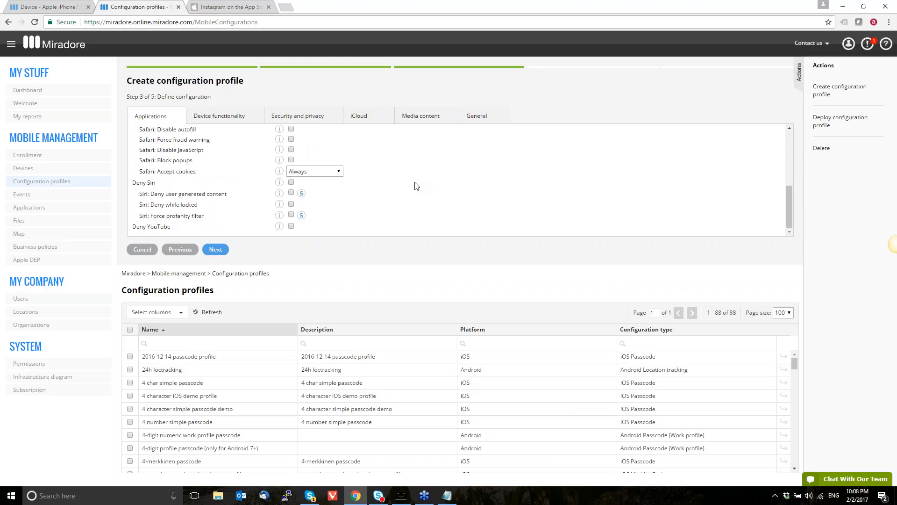
scroll(415, 185, "up", 5)
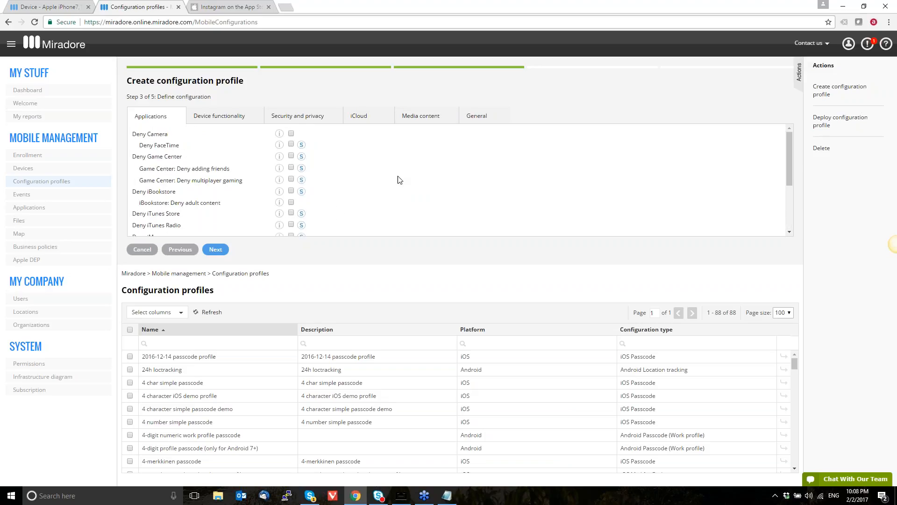
Examine the device functionality, security and privacy, iCloud and media content restrictions, including which ones require supervised devices
left_click(226, 116)
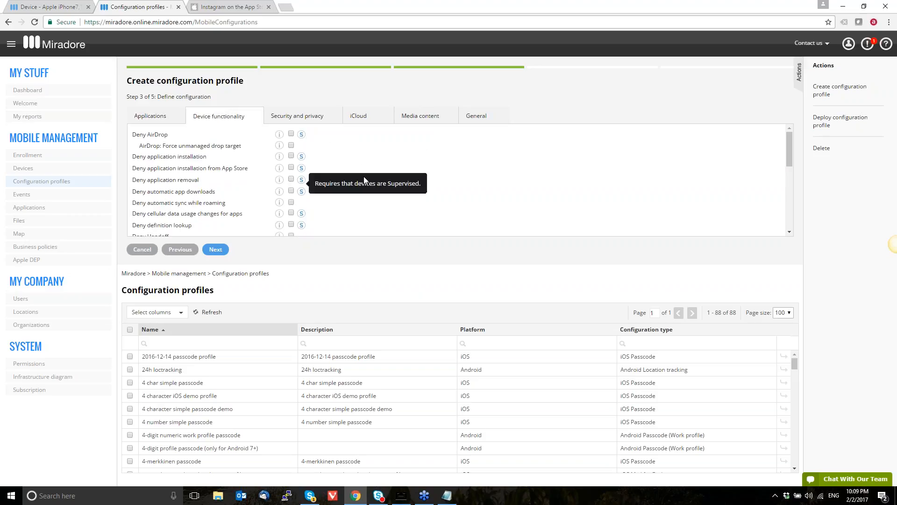
scroll(366, 180, "down", 2)
scroll(366, 180, "down", 2)
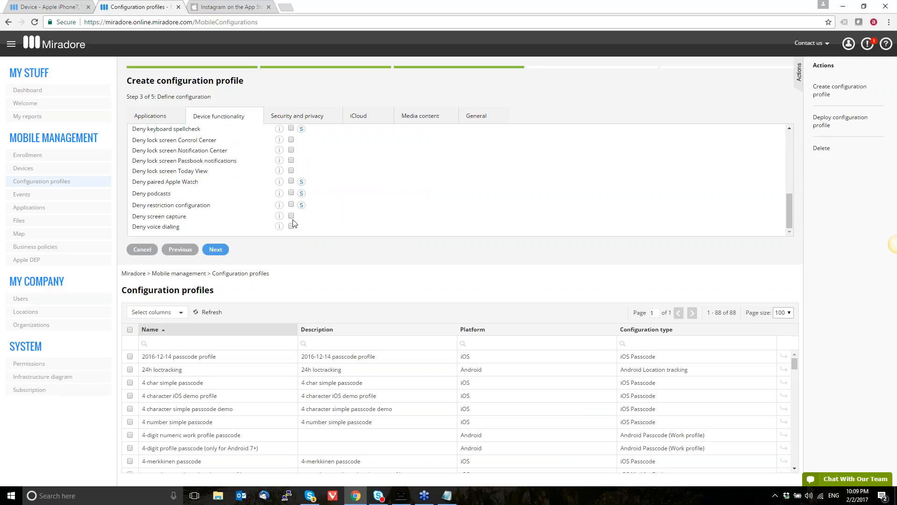
mouse_move(302, 207)
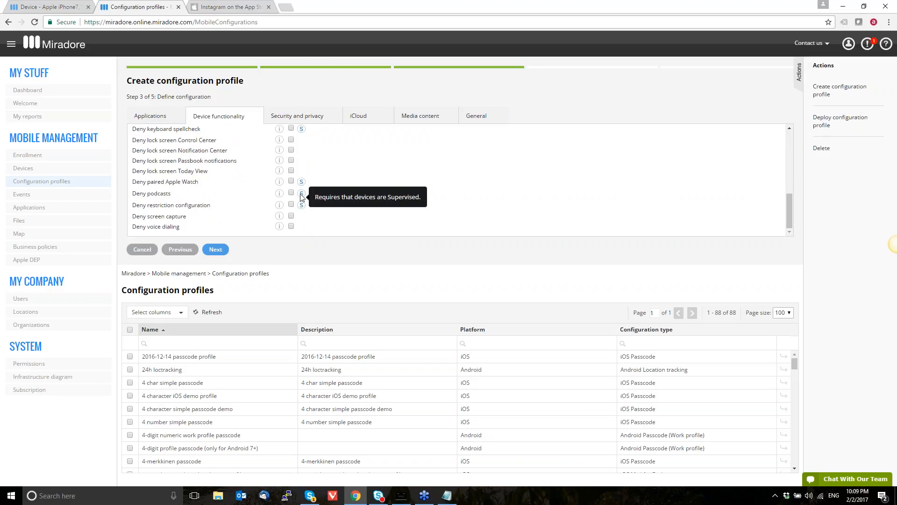
mouse_move(304, 184)
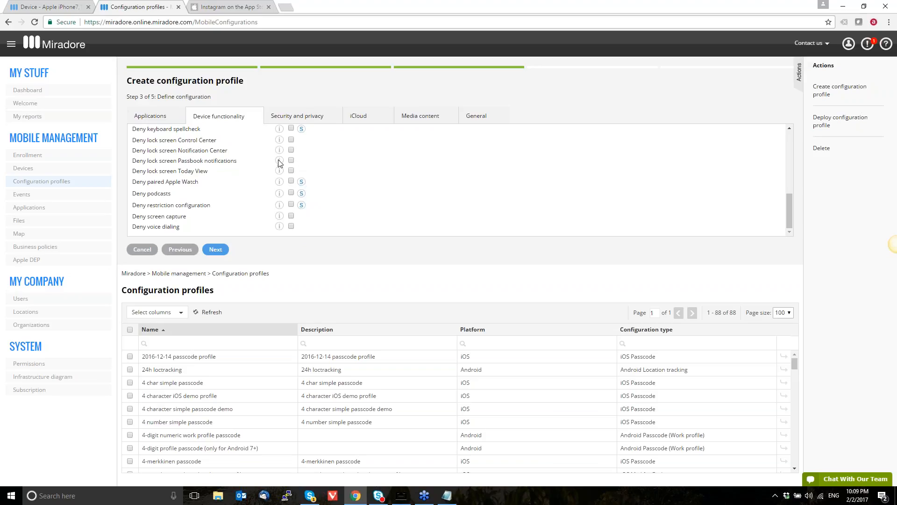
mouse_move(279, 160)
left_click(322, 121)
scroll(396, 182, "up", 5)
scroll(392, 177, "down", 3)
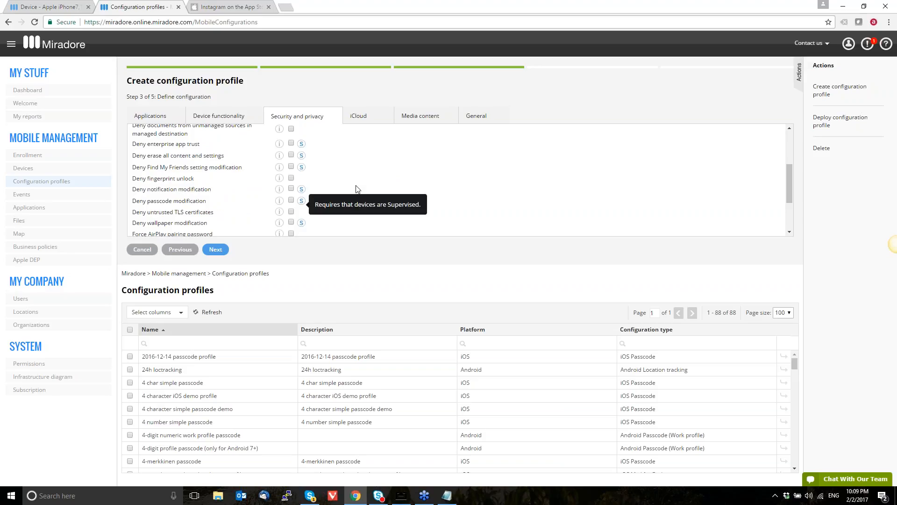
scroll(359, 179, "down", 3)
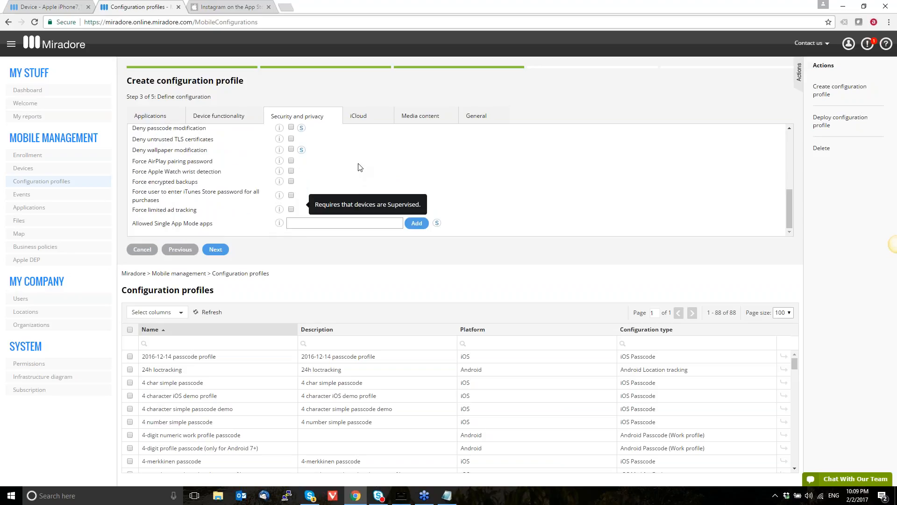
left_click(365, 122)
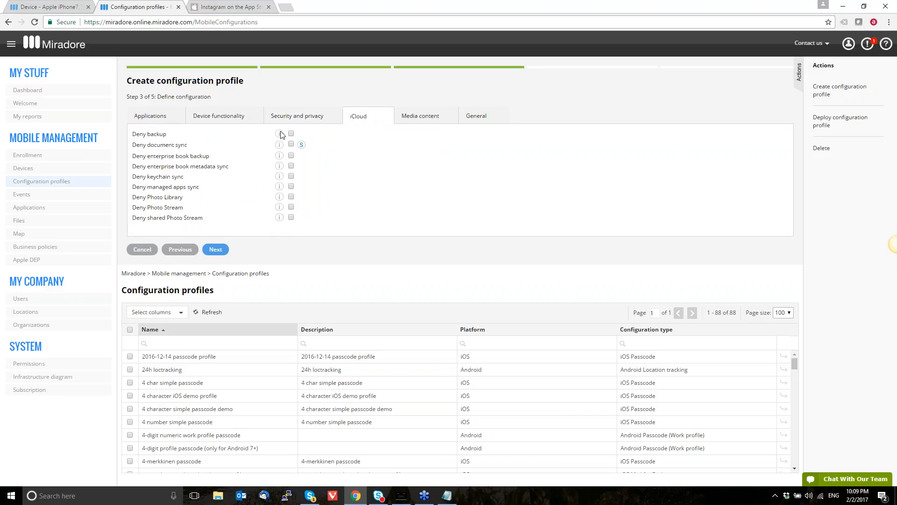
left_click(432, 120)
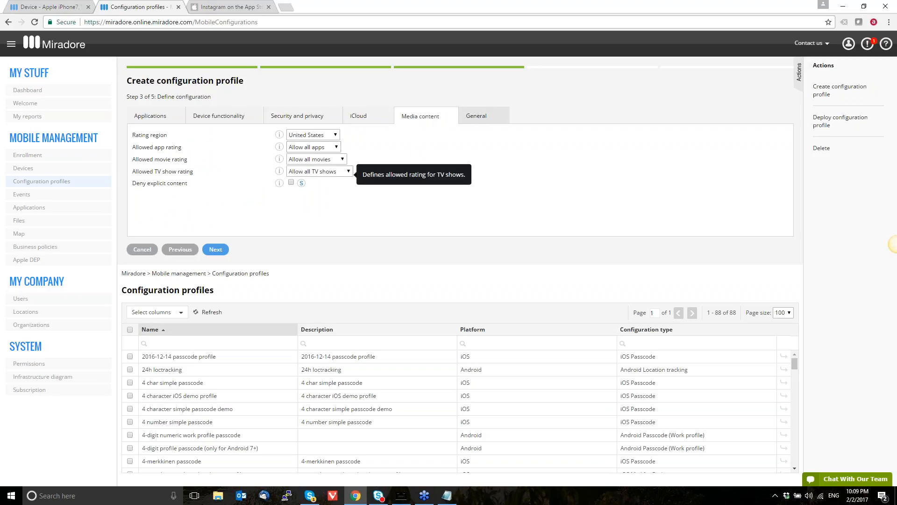
Choose the profile removal permission in the general settings and proceed to naming the restrictions profile
left_click(476, 123)
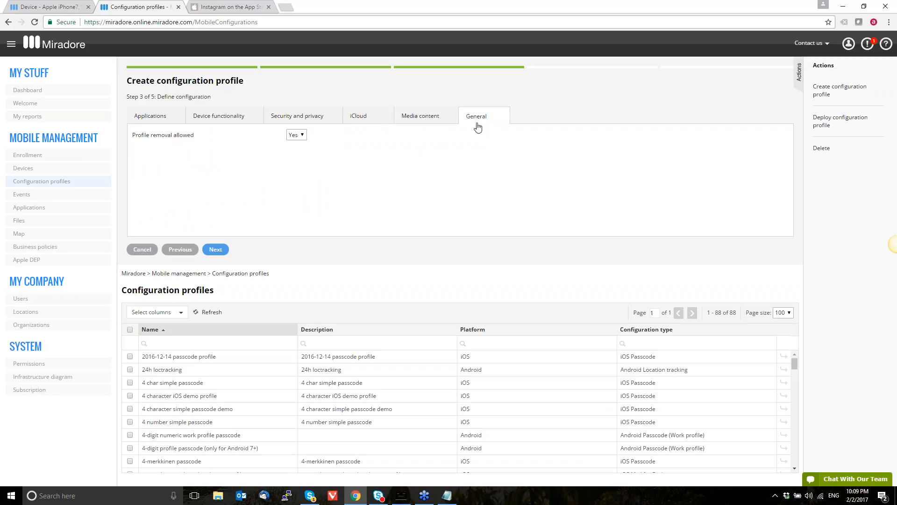
left_click(303, 137)
left_click(296, 153)
left_click(224, 250)
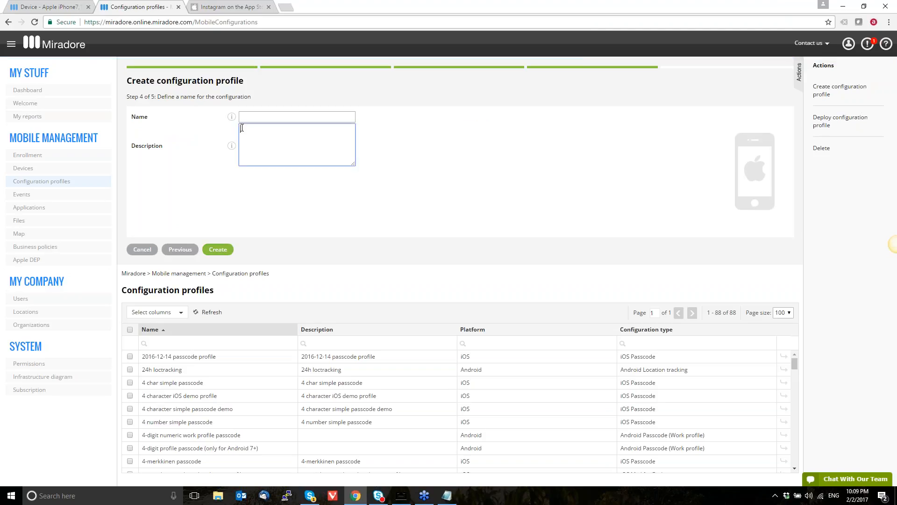
Name the restrictions profile "Webinar deny safari", give it the same description, create it and close the wizard
left_click(241, 117)
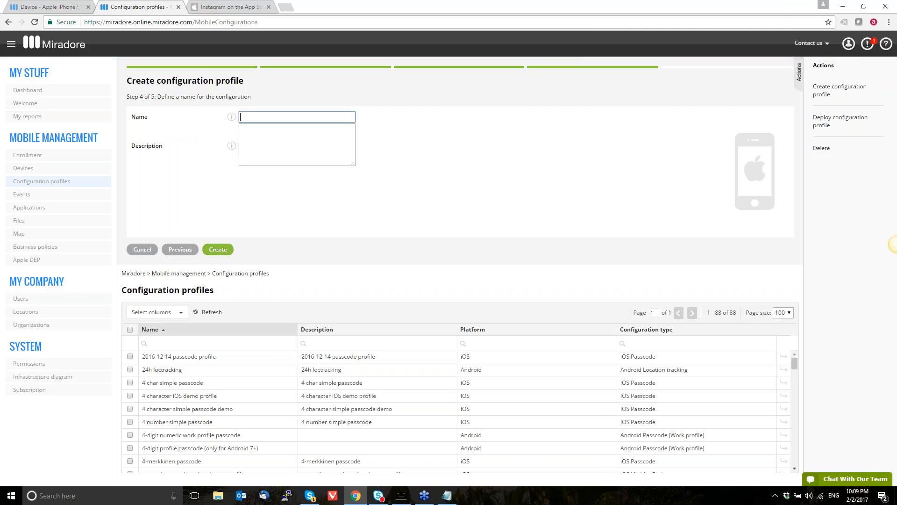
type("Webinar deny safari")
key("ctrl+a")
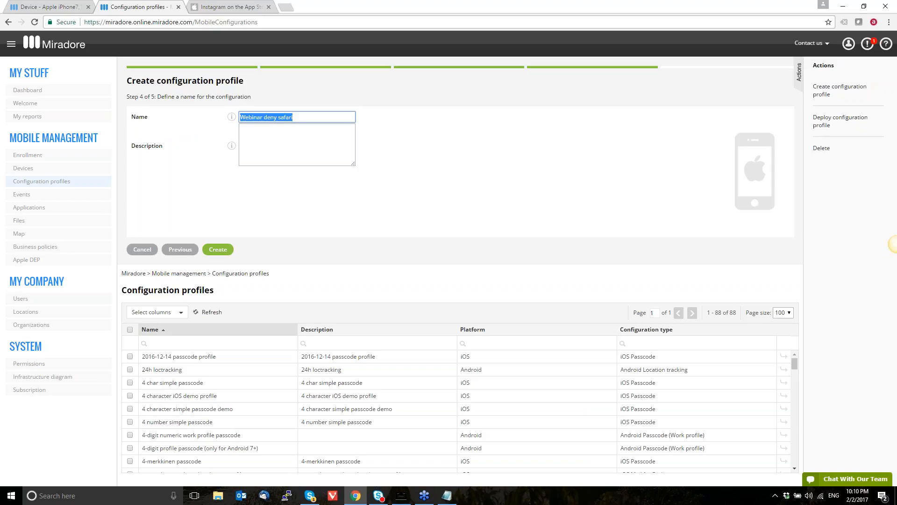
key("ctrl+c")
key("Tab")
key("ctrl+v")
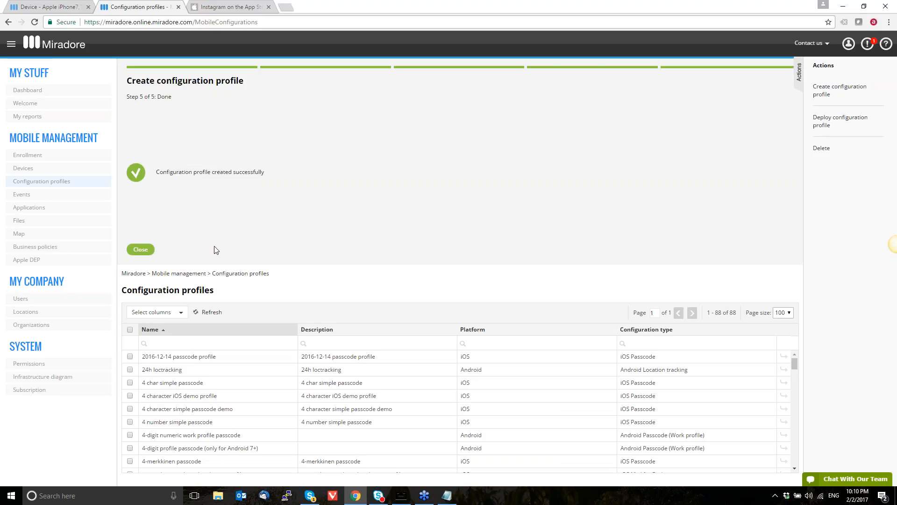
left_click(146, 252)
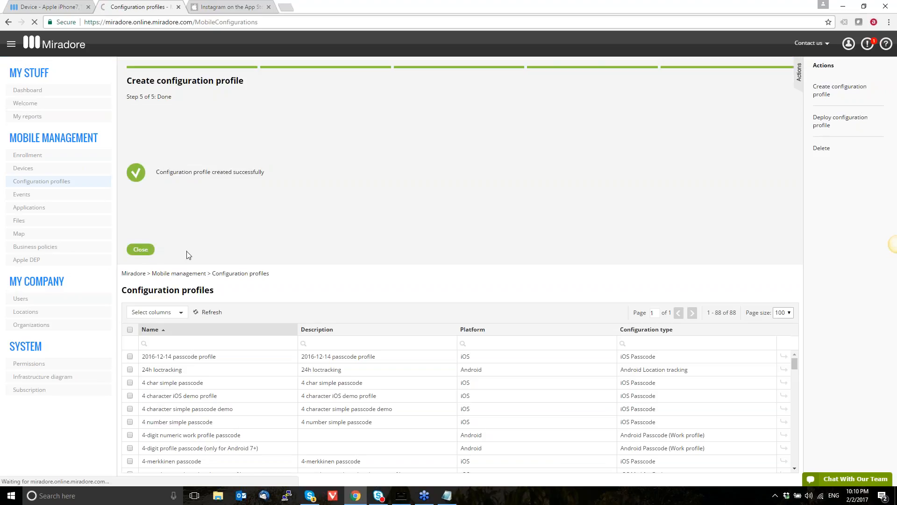
Deploy the "Webinar deny safari" restrictions profile to the iPhone from its device page
left_click(49, 7)
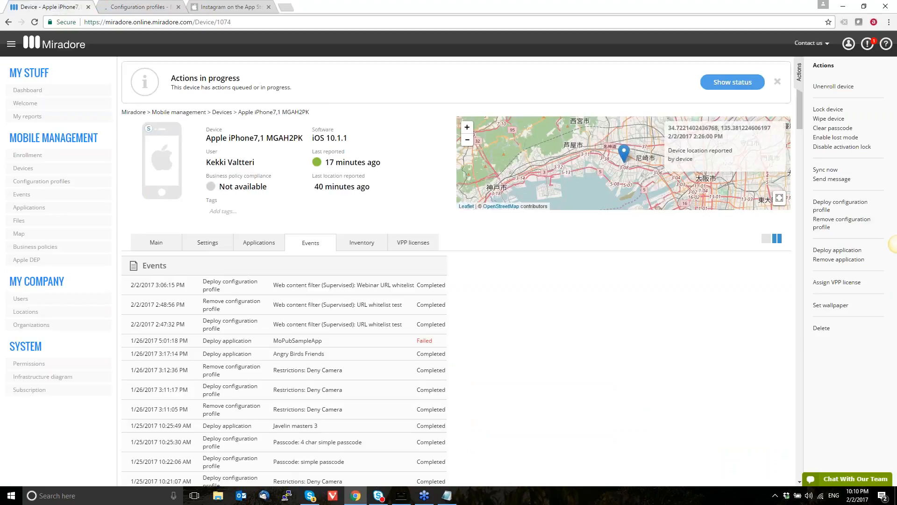
left_click(840, 206)
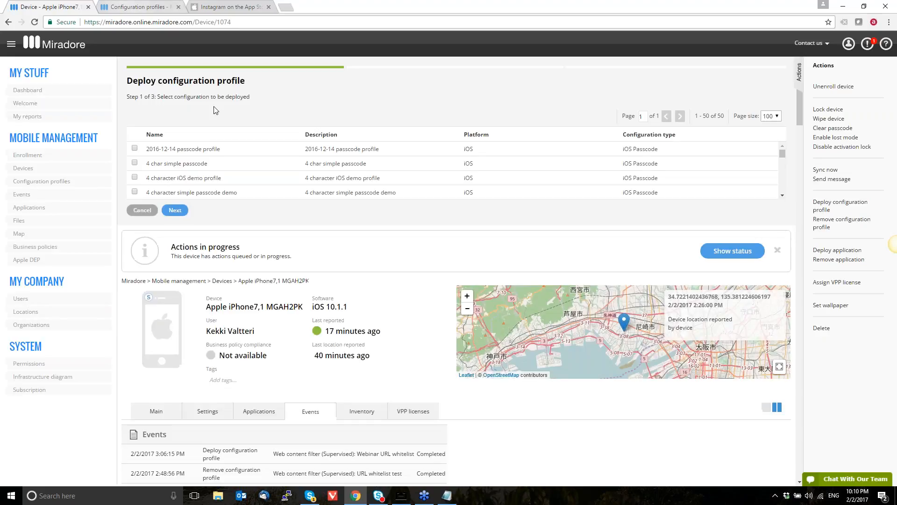
key("ctrl+f")
key("ctrl+v")
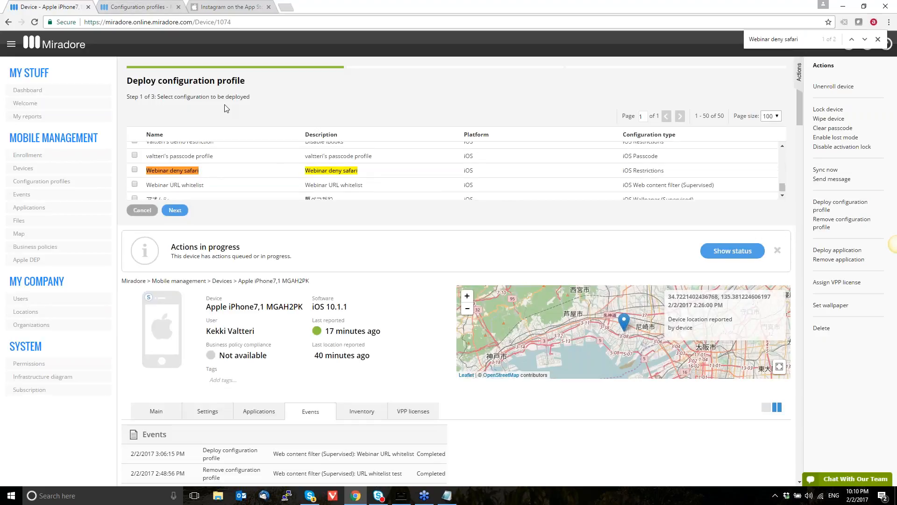
left_click(135, 170)
left_click(165, 209)
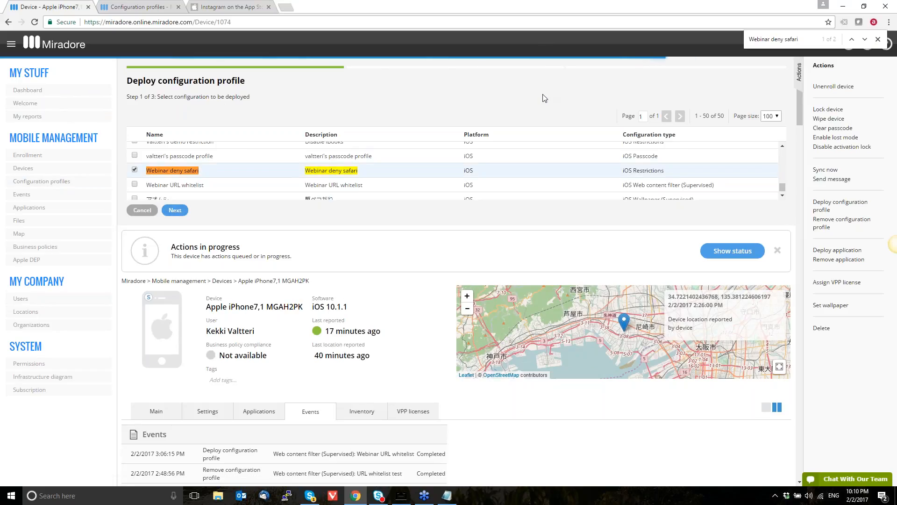
key("Escape")
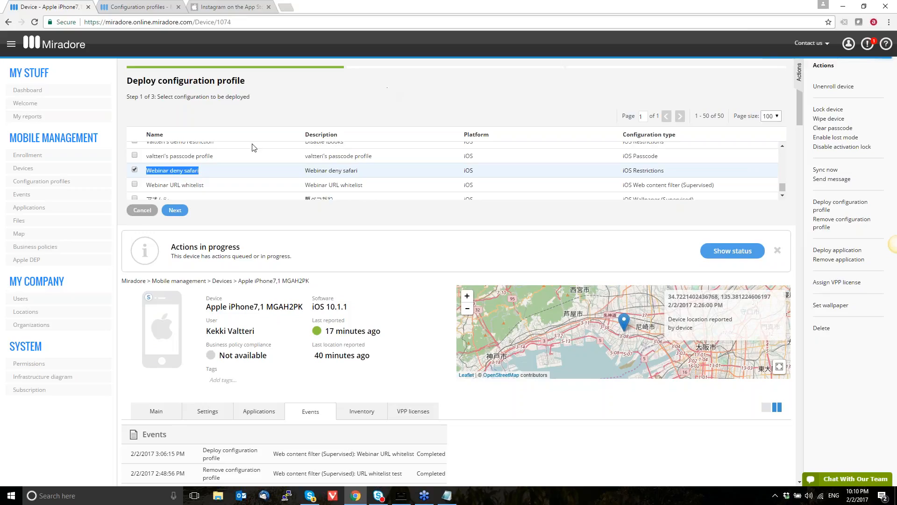
left_click(175, 210)
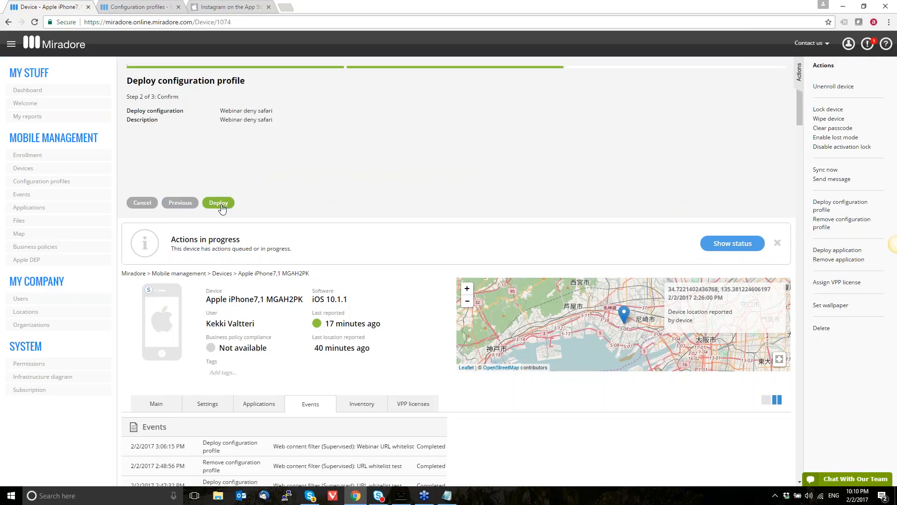
Switch to the AirServer phone mirror and examine the iPhone's home screens and dock for the Safari icon
left_click(398, 502)
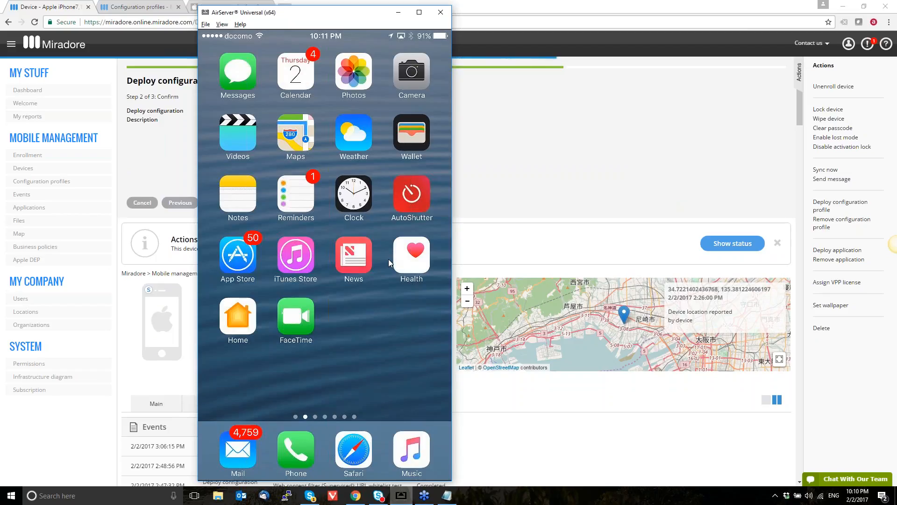
left_click_drag(344, 21, 499, 17)
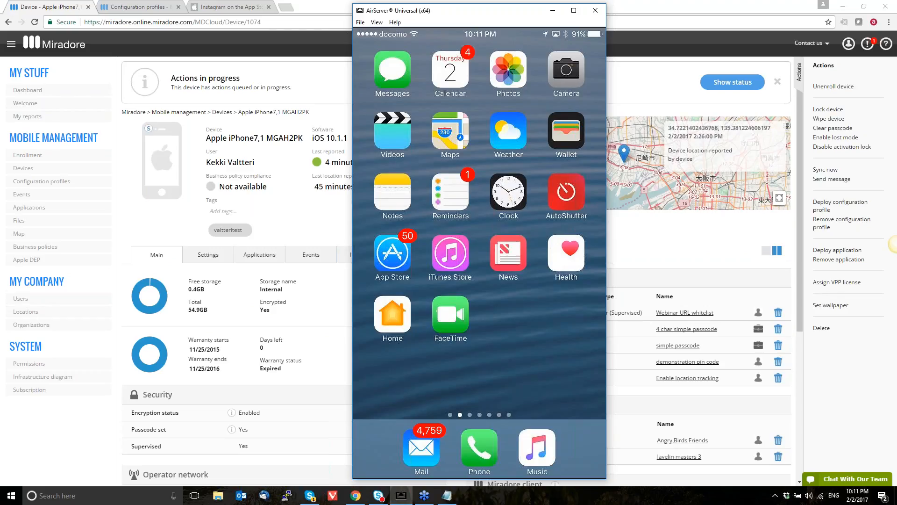
left_click(334, 236)
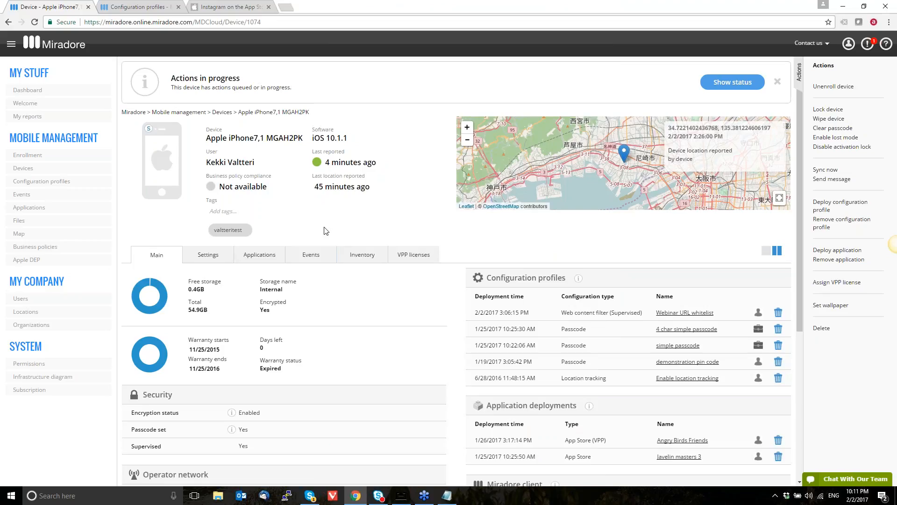
left_click(336, 218)
left_click(403, 497)
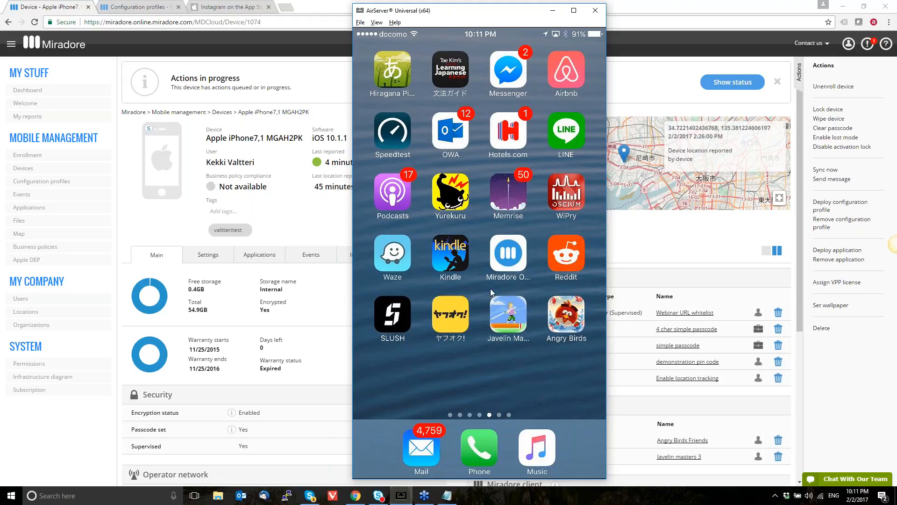
left_click(120, 257)
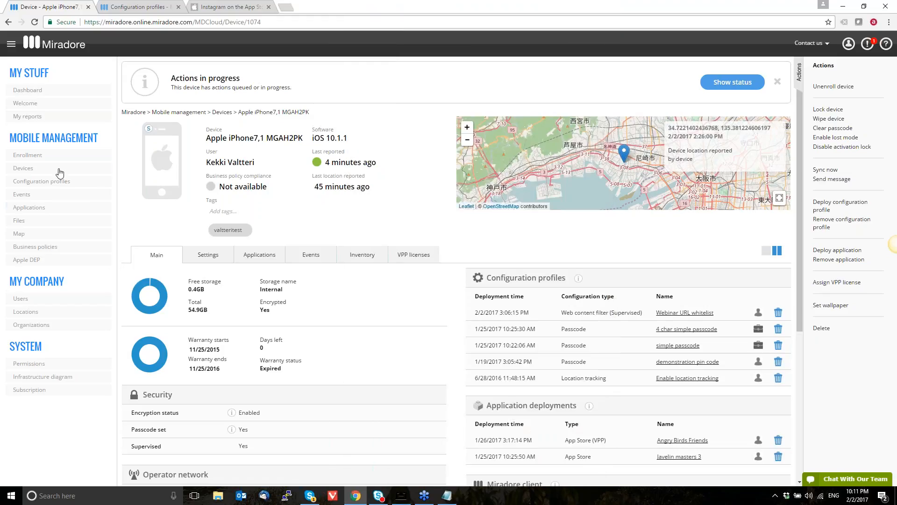
Start a new iOS configuration profile, compare the whitelist and blacklist types, and proceed with Application blacklist (Supervised)
left_click(124, 7)
left_click(821, 90)
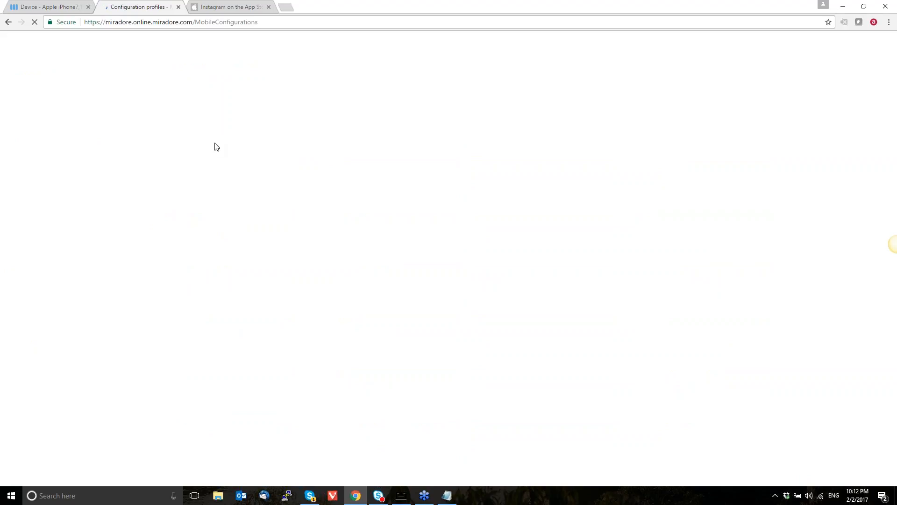
left_click(134, 134)
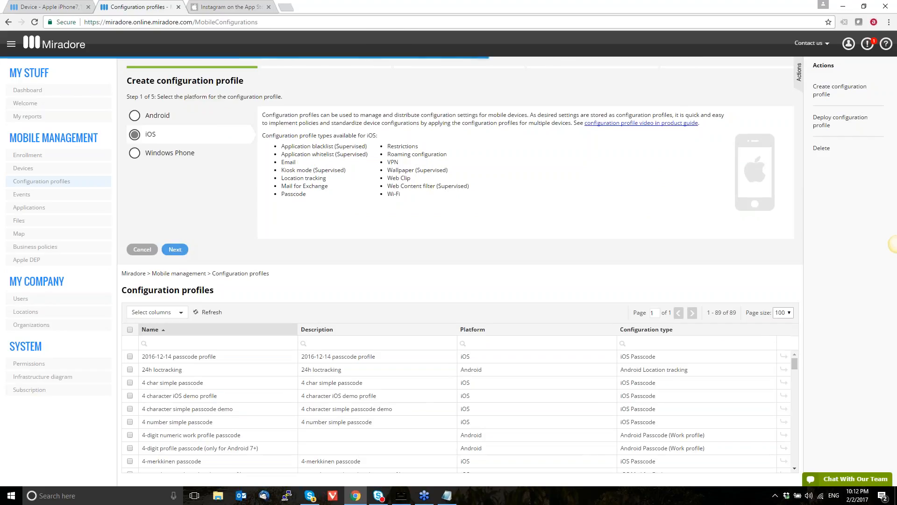
left_click(175, 249)
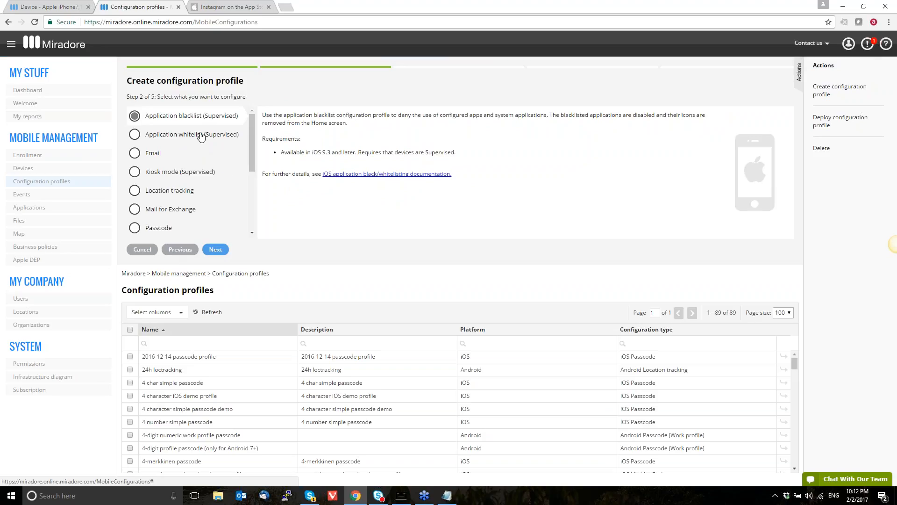
left_click(201, 136)
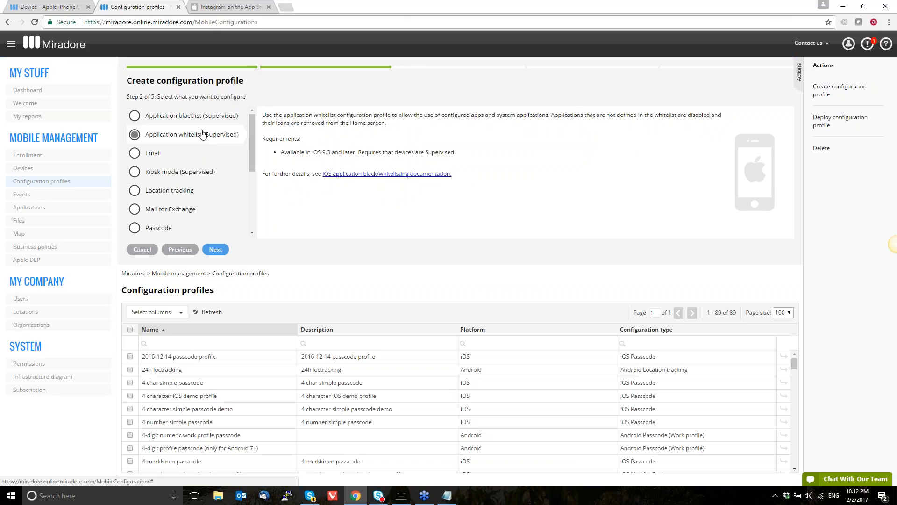
left_click(202, 117)
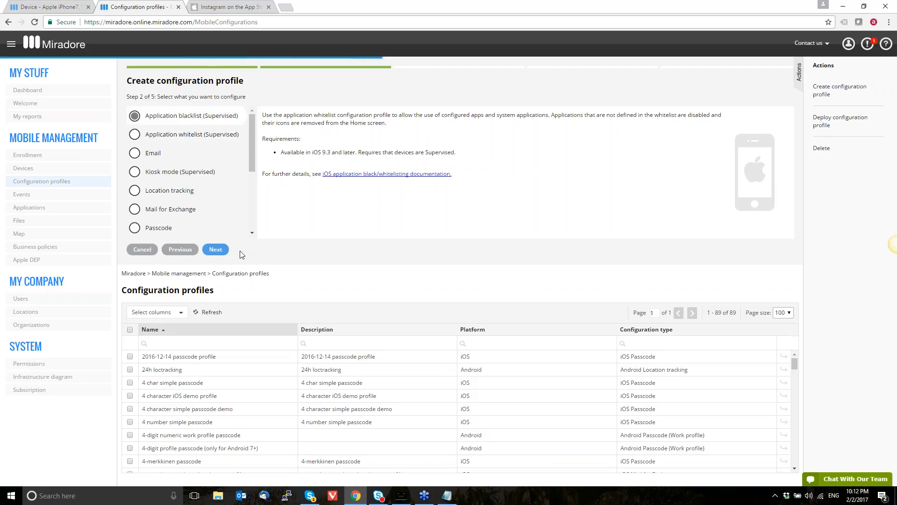
left_click(218, 251)
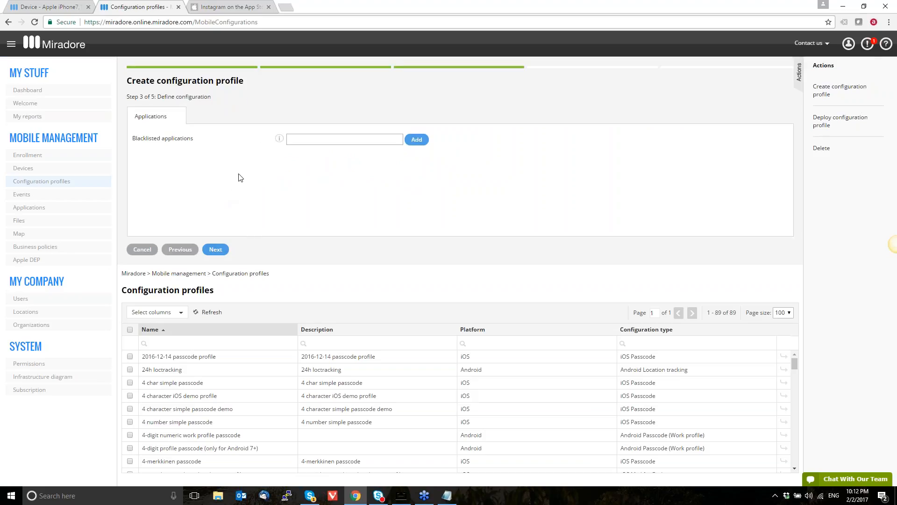
Read how blacklisted applications are defined and copy Instagram's App Store ID 389801252 from its App Store page address
mouse_move(280, 139)
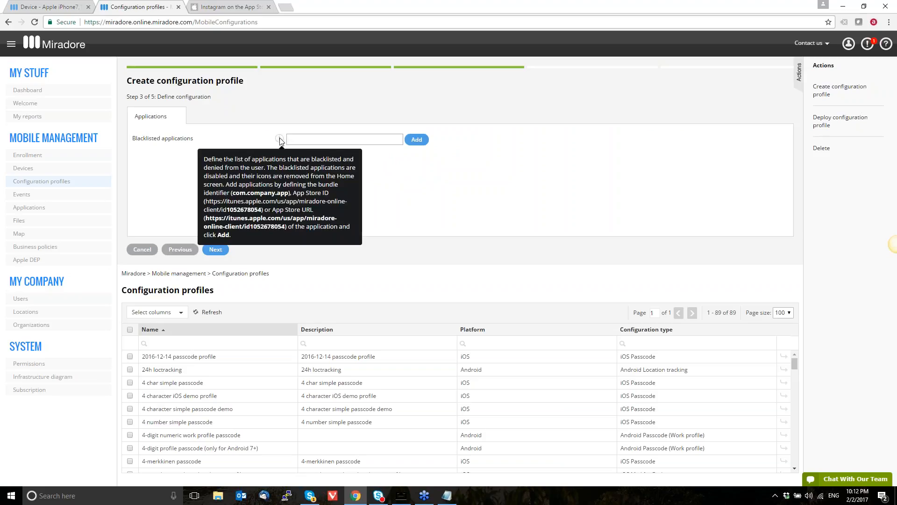
left_click(229, 6)
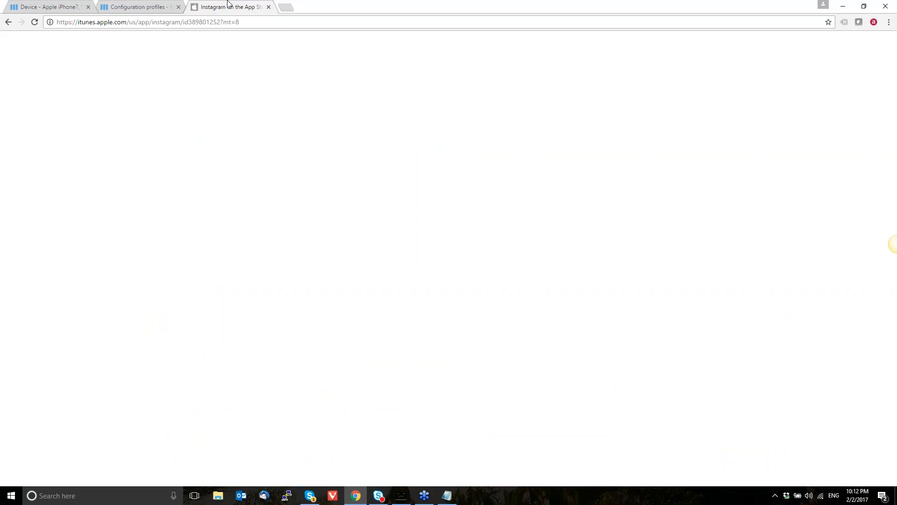
double_click(195, 23)
left_click(191, 23)
left_click_drag(188, 22, 222, 21)
key("ctrl+c")
Add Instagram to the blacklisted applications using the copied App Store ID and proceed to naming the profile
left_click(138, 6)
left_click(337, 139)
key("ctrl+v")
left_click(416, 140)
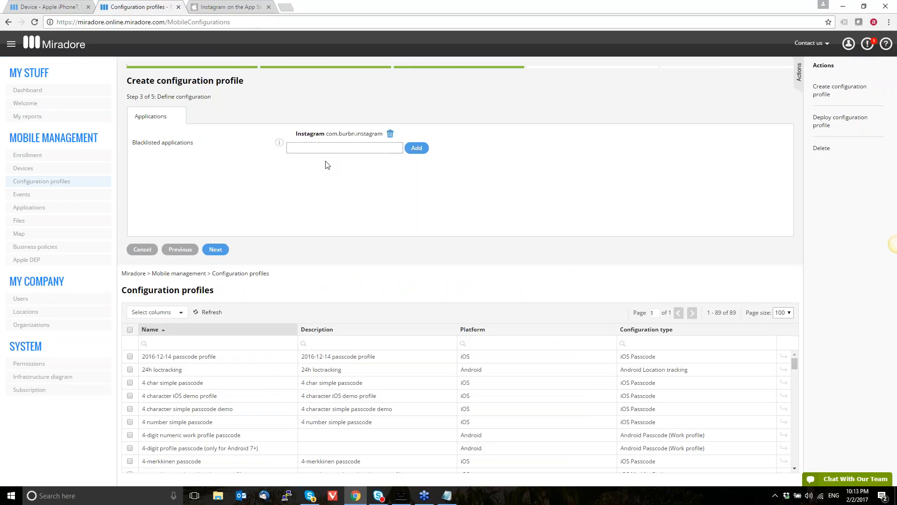
left_click(217, 250)
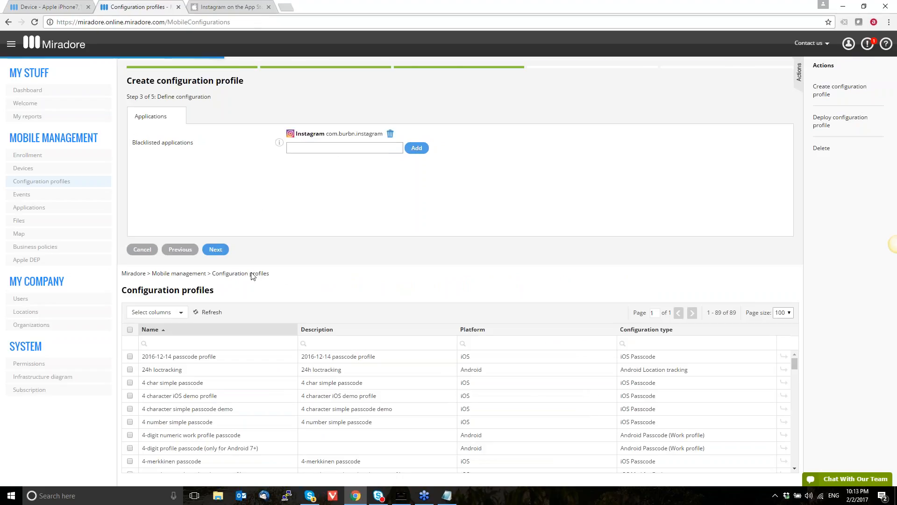
Look for Instagram on the mirrored iPhone in AirServer and name the blacklist profile "Webinar deny instagram"
left_click(401, 496)
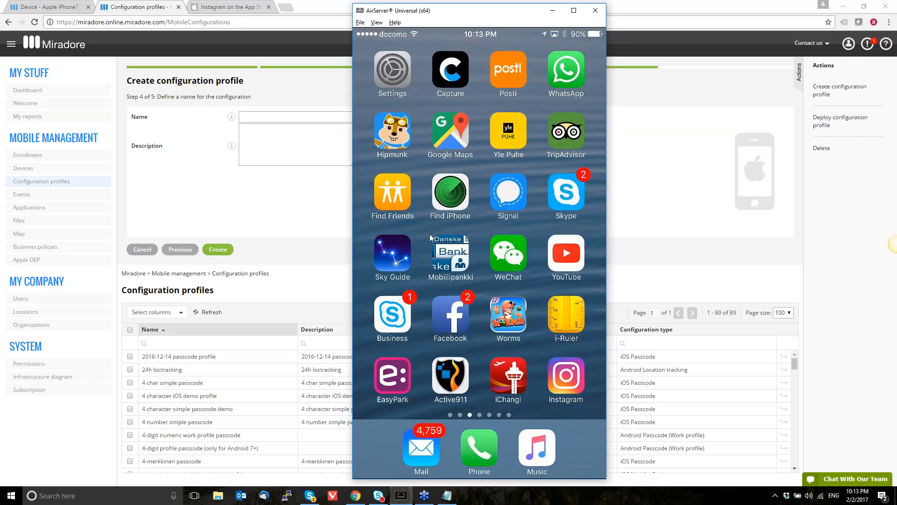
left_click(279, 116)
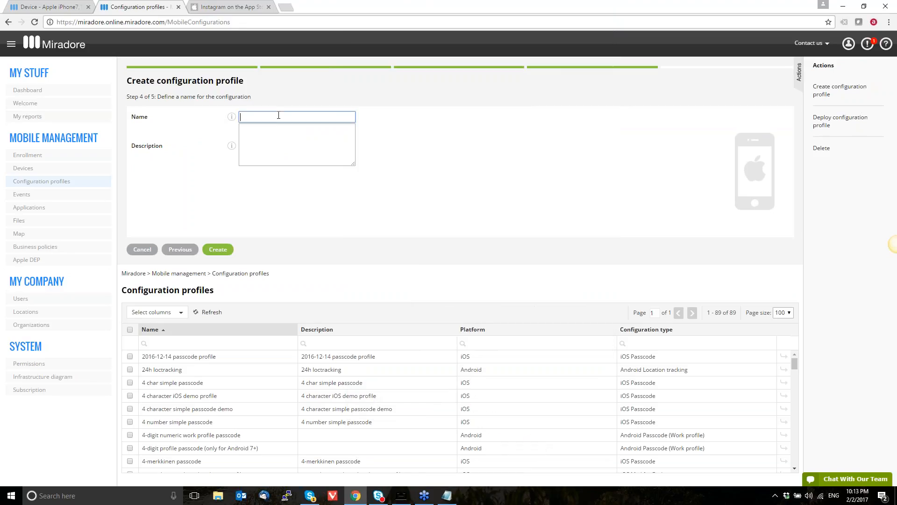
type("Deny instagram")
key("ctrl+a")
type("Webinar deny instagram")
Reuse the blacklist profile's name as its description, create the profile and close the wizard
key("ctrl+a")
key("ctrl+c")
key("Tab")
key("ctrl+v")
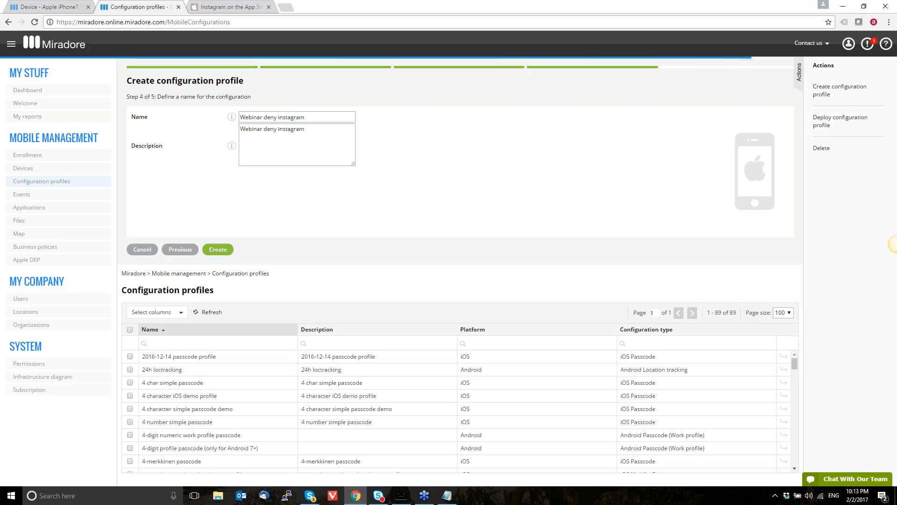
left_click(216, 254)
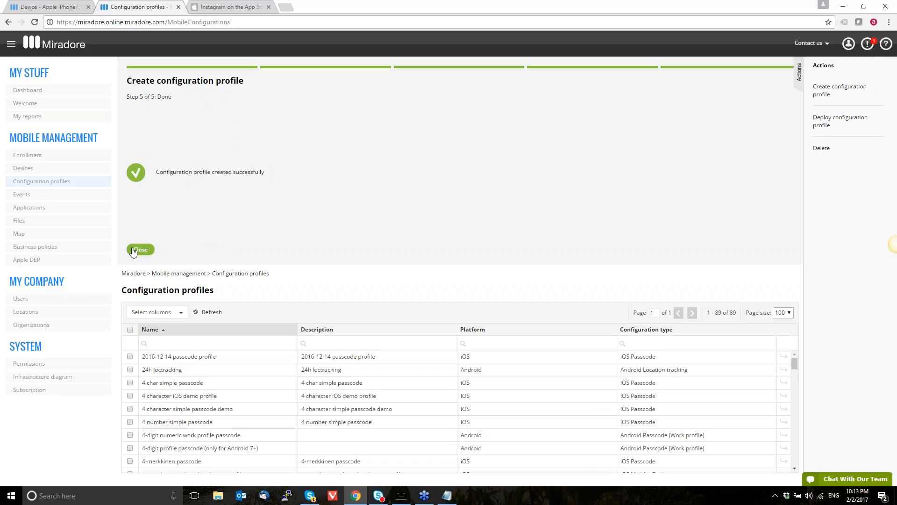
left_click(133, 250)
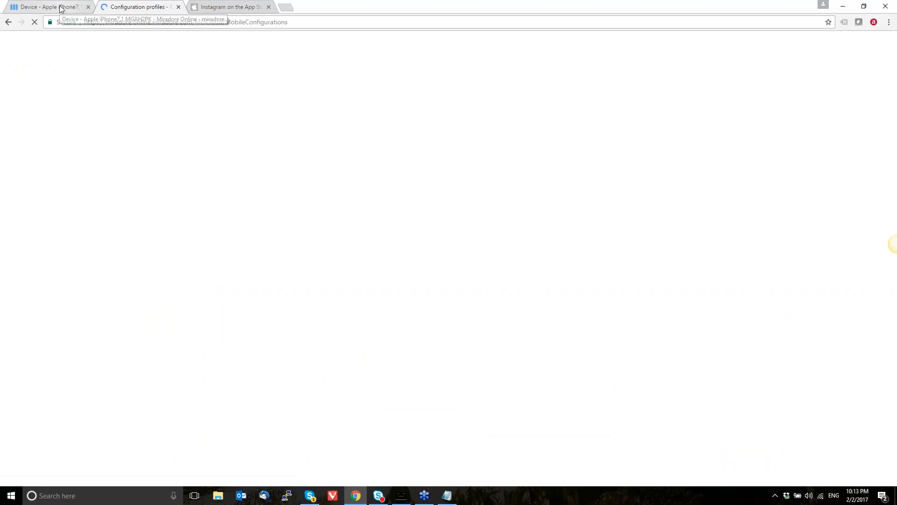
Deploy the "Webinar deny instagram" application blacklist profile to the iPhone from its refreshed device page
left_click(61, 8)
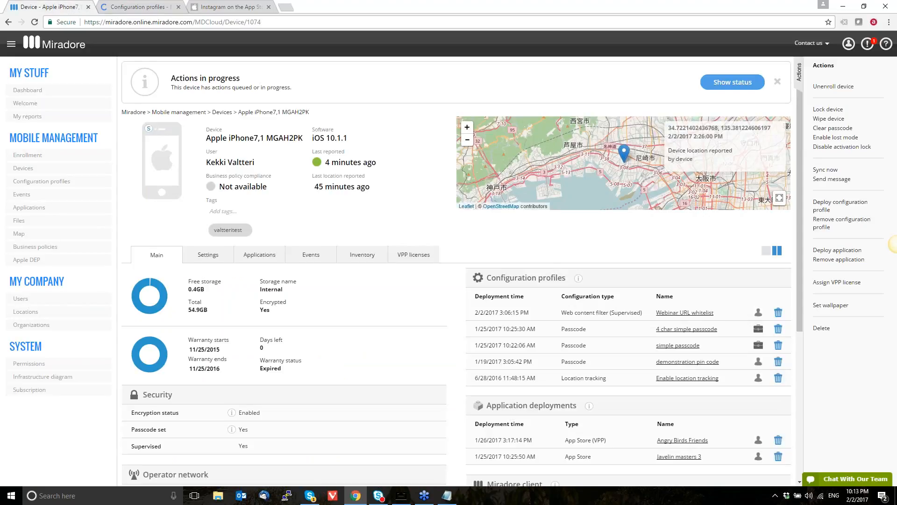
key("F5")
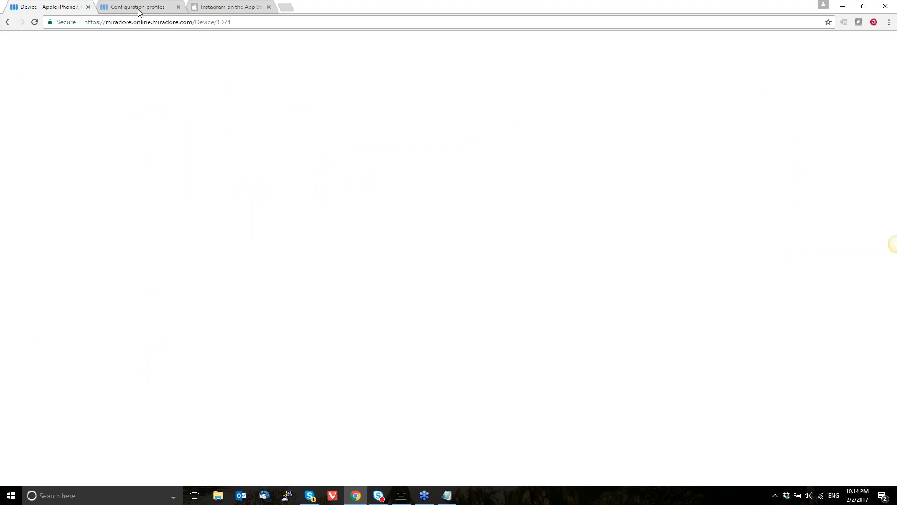
key("ctrl+f")
key("ctrl+v")
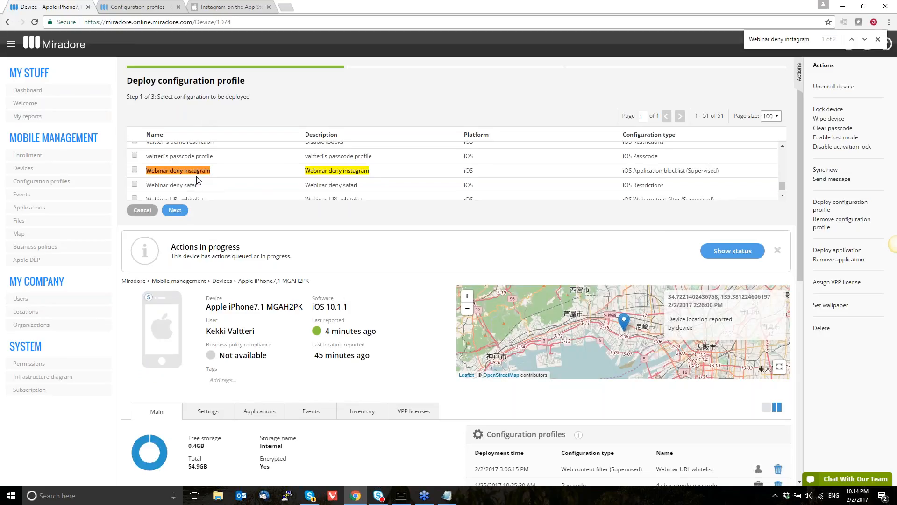
left_click(197, 176)
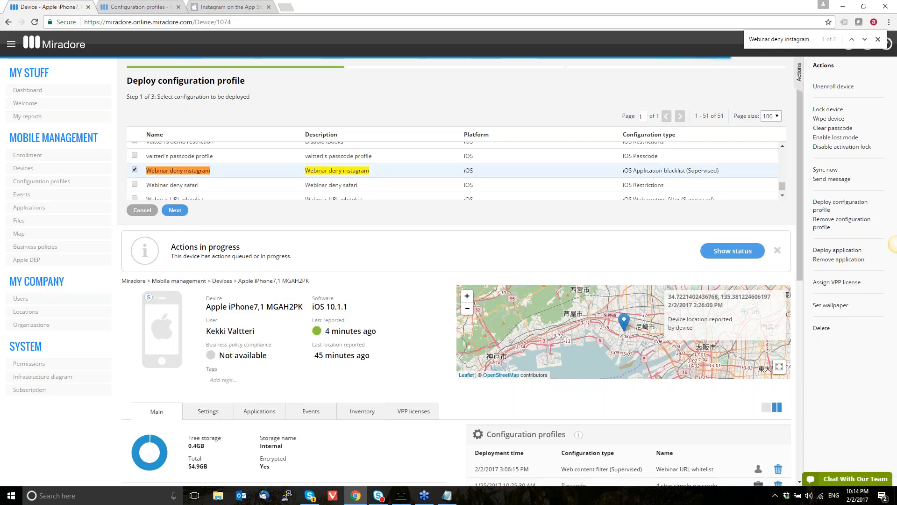
left_click(175, 210)
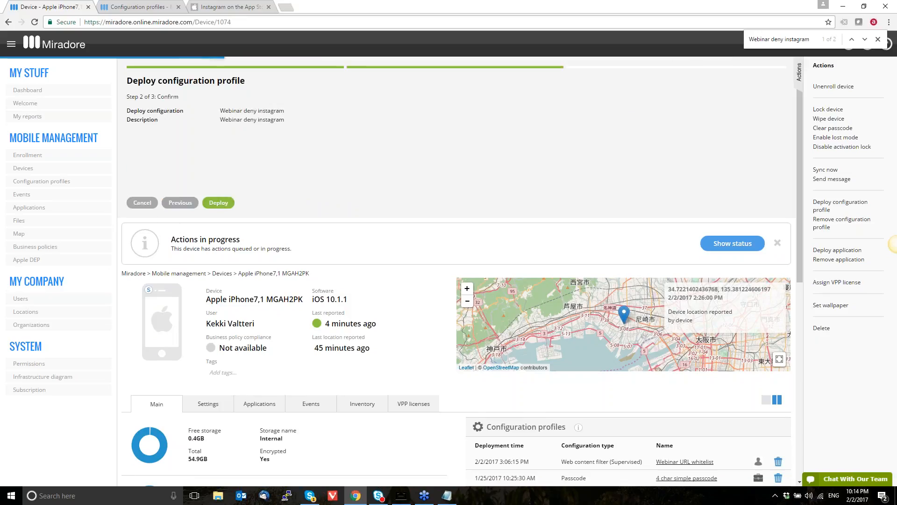
Check Instagram on the mirrored iPhone in AirServer and remove the "Webinar deny instagram" profile from the refreshed device page
left_click(401, 495)
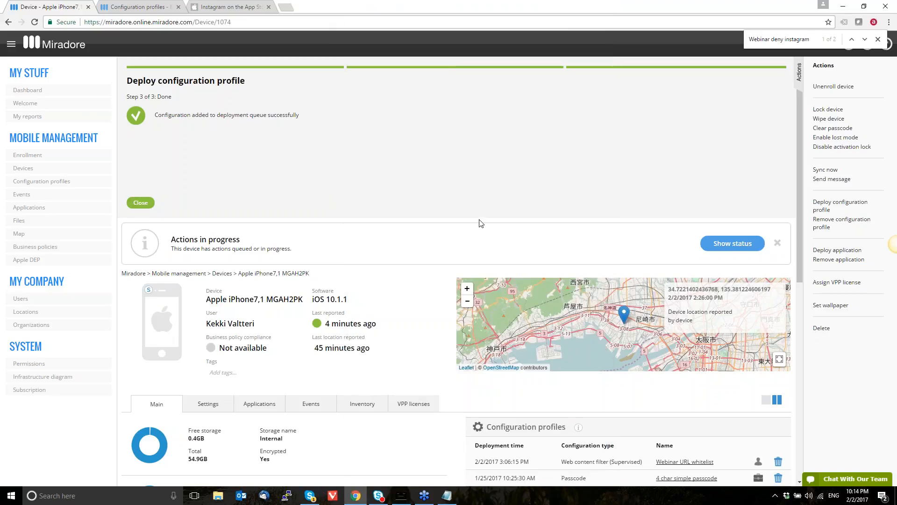
key("F5")
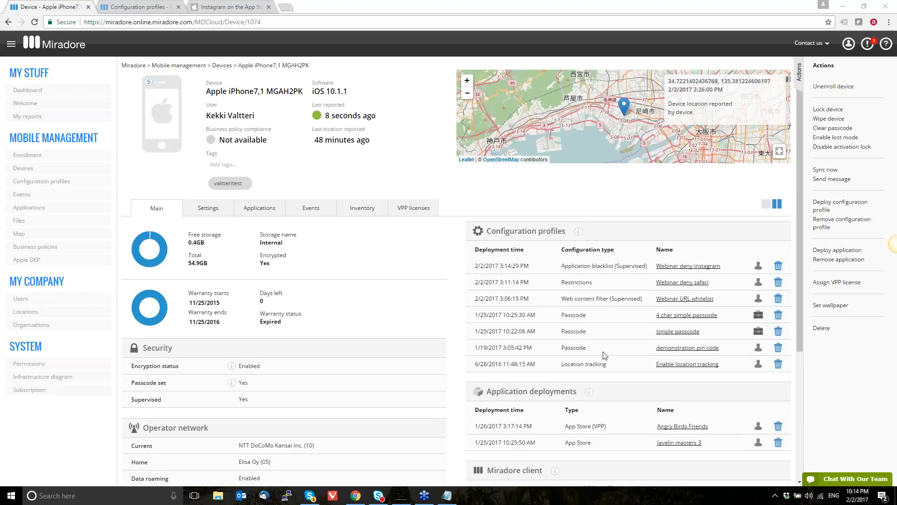
left_click(778, 266)
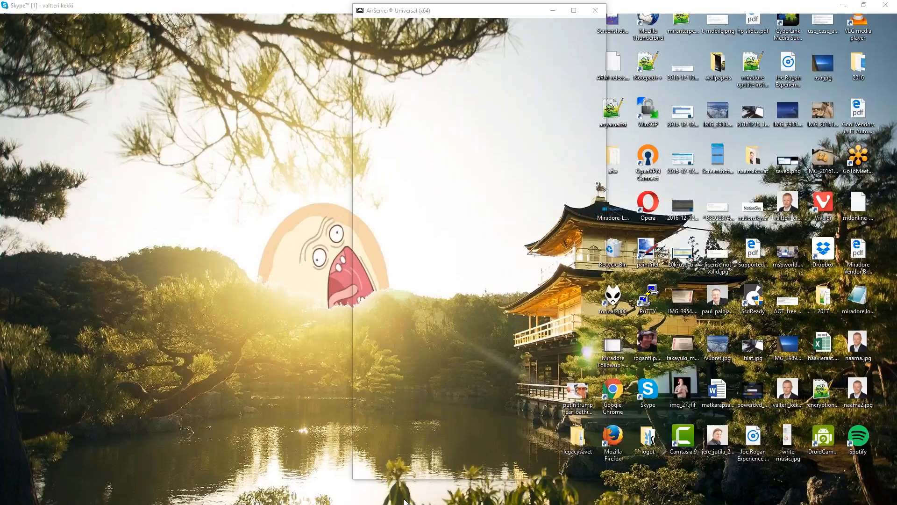
Examine the mirrored iPhone's apps in AirServer and return to the device page in the browser
left_click(401, 497)
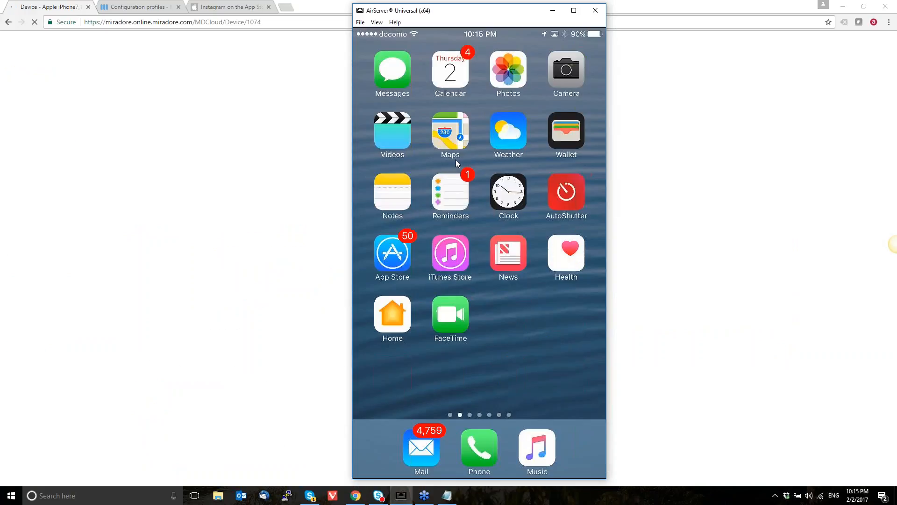
left_click(287, 86)
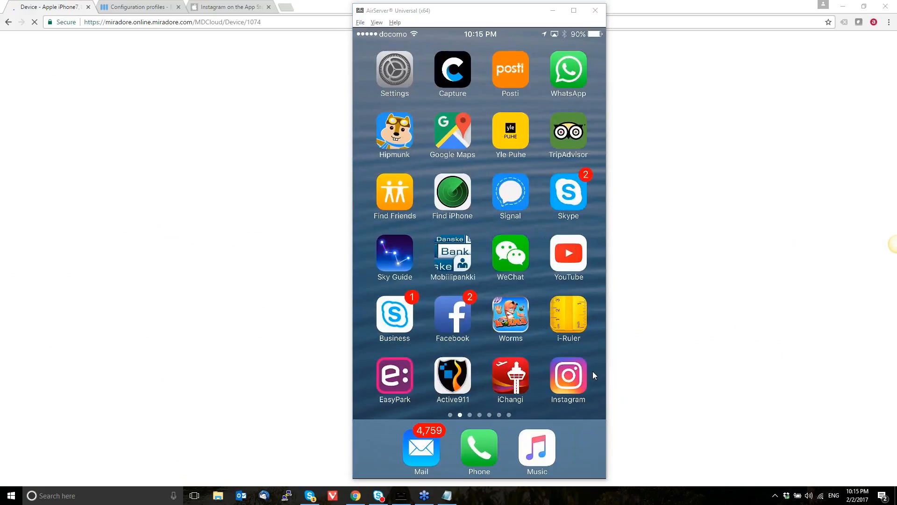
left_click(114, 8)
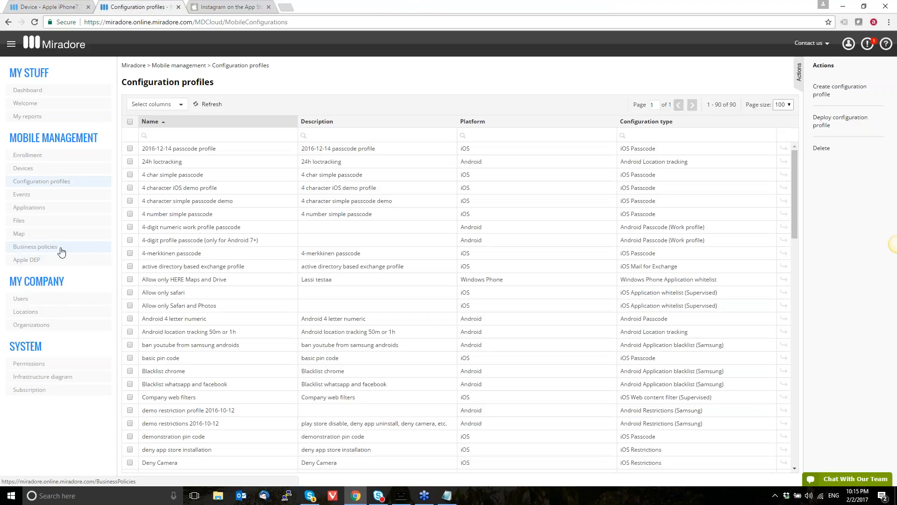
left_click(44, 7)
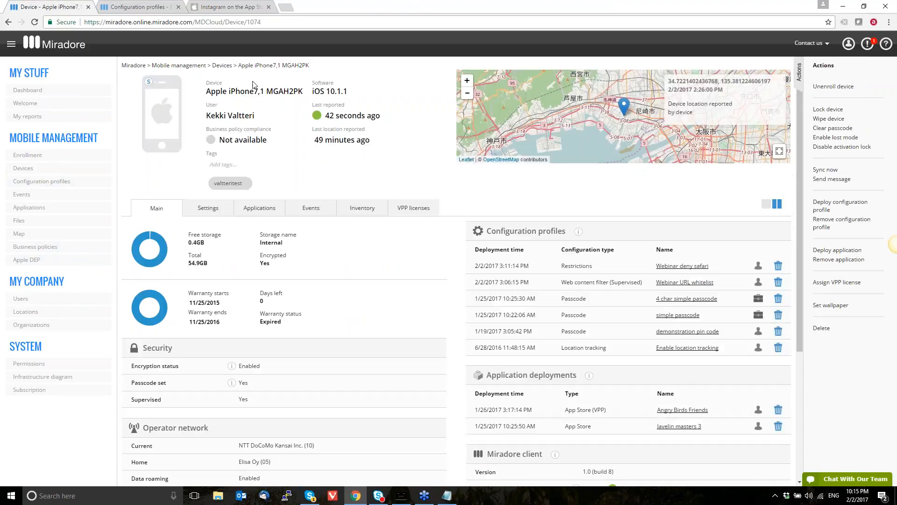
Add a new tag named "restricted" to the iPhone and leave tag editing
left_click(252, 163)
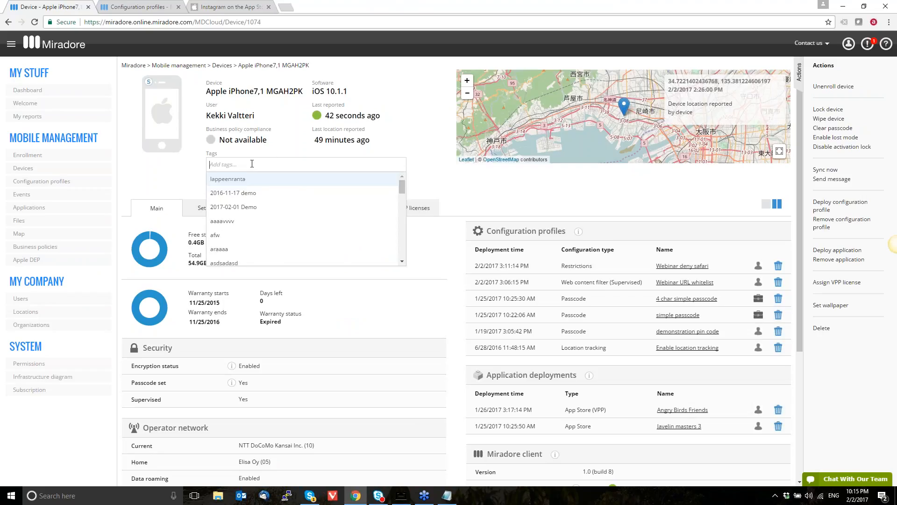
type("restricted")
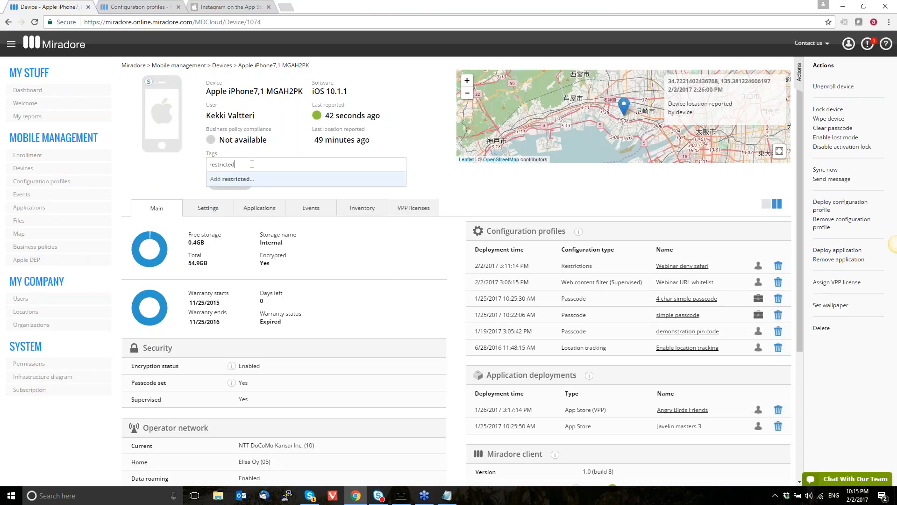
key("Return")
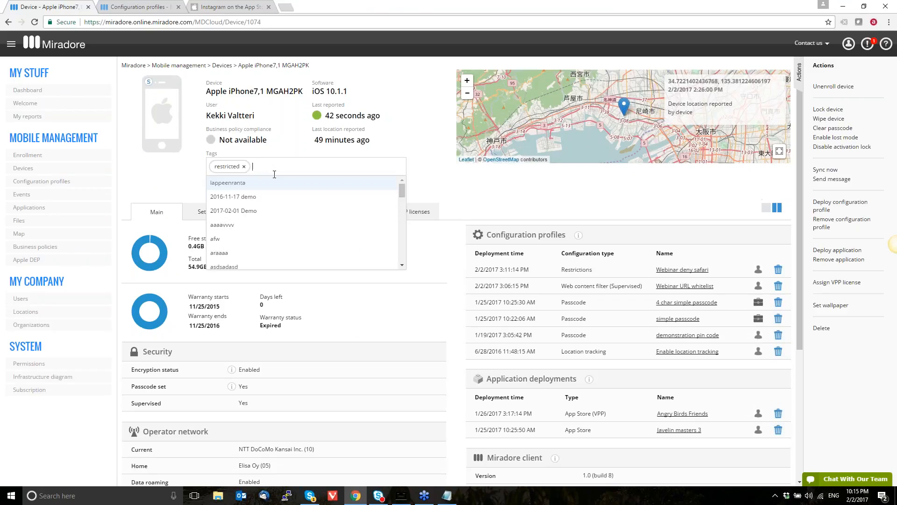
left_click(146, 7)
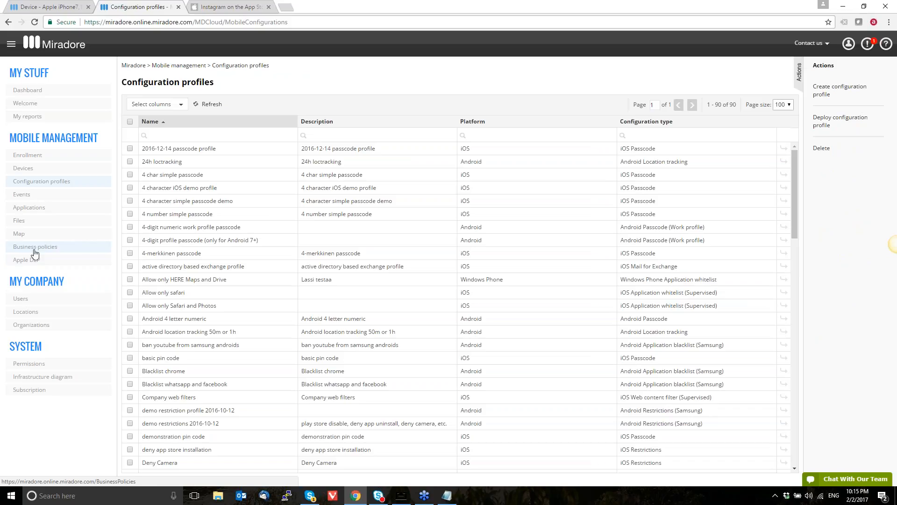
left_click(40, 6)
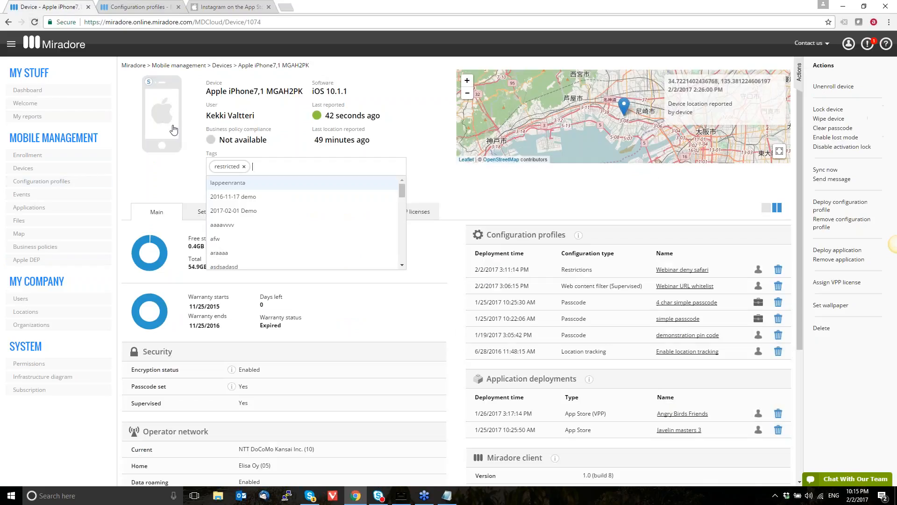
left_click(180, 171)
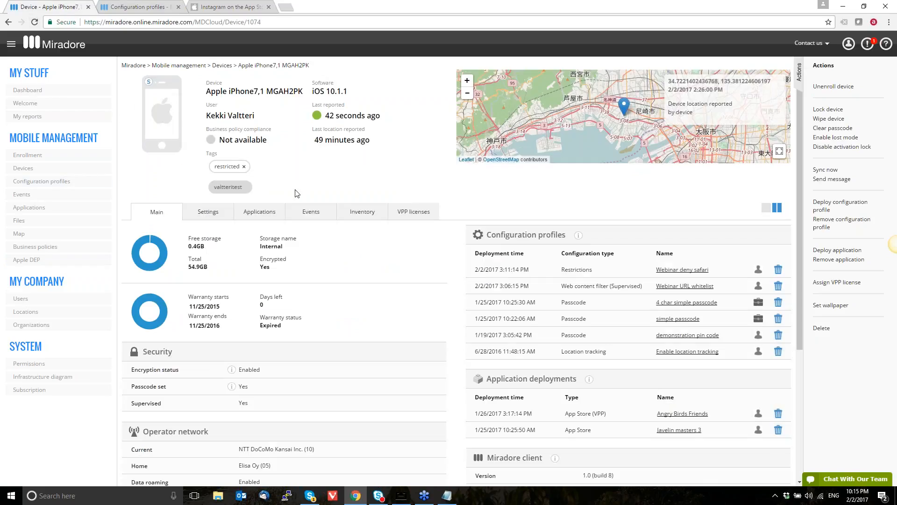
Open the Apple DEP enrollment profile settings and examine the supervision, mandatory enrollment and MDM profile removal options
left_click(84, 265)
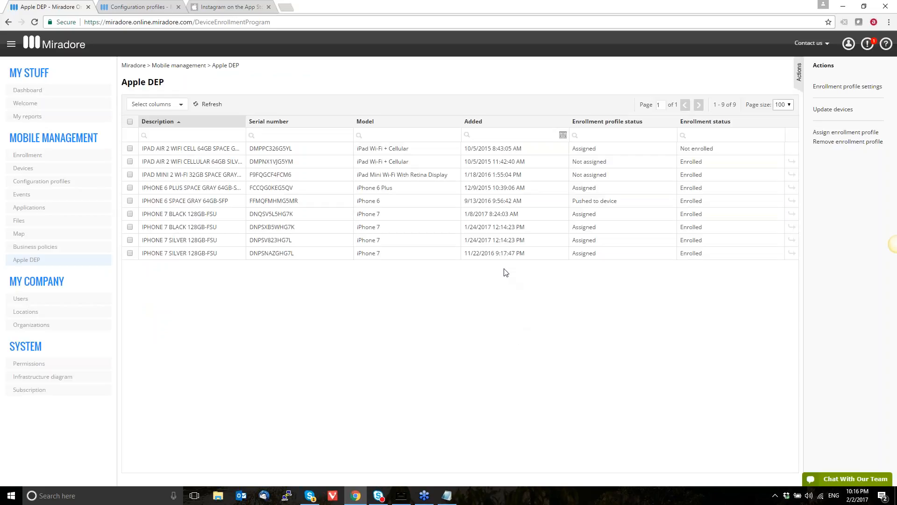
left_click(291, 187)
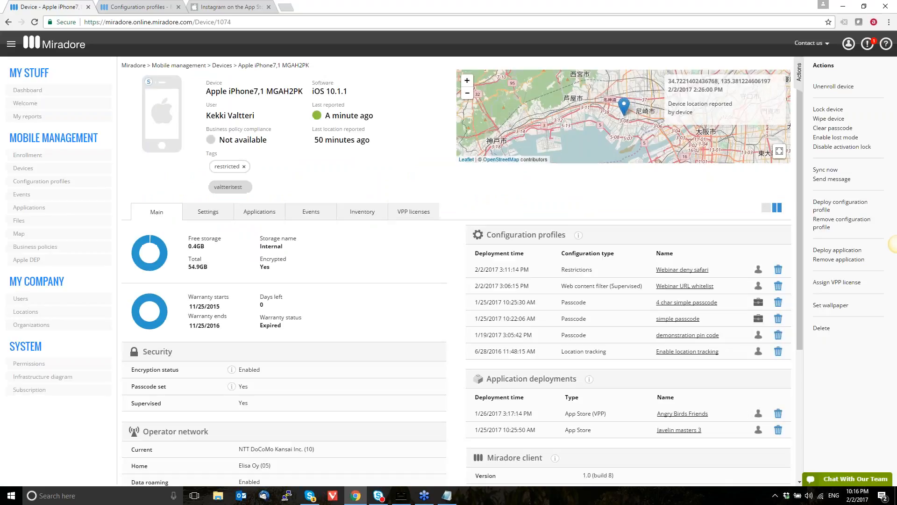
left_click(8, 22)
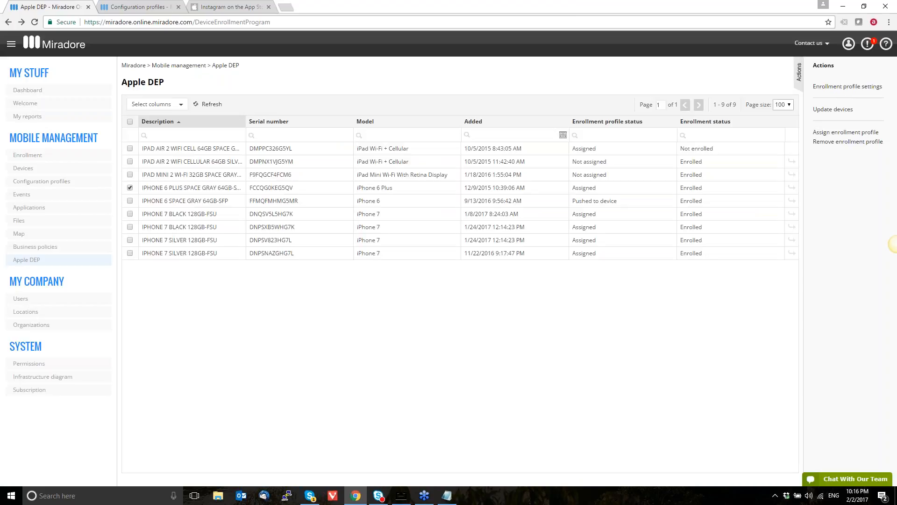
left_click(847, 86)
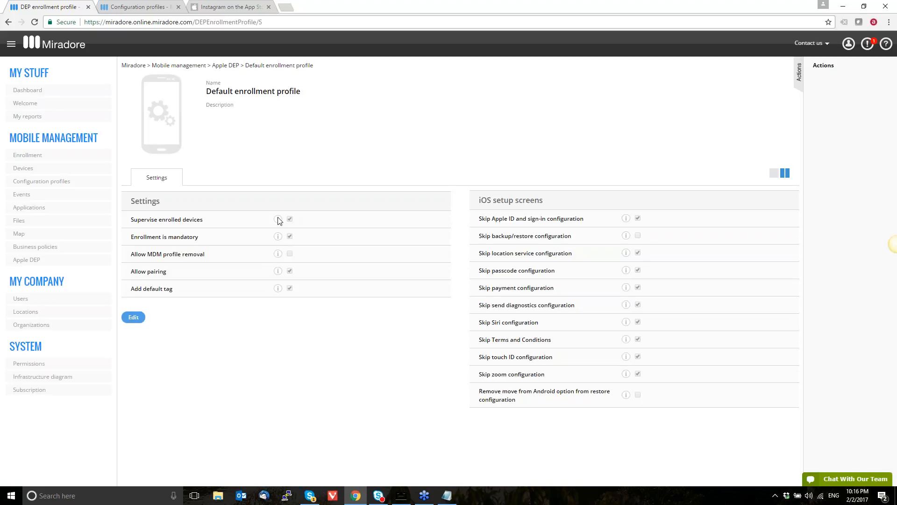
mouse_move(277, 221)
mouse_move(277, 260)
Start a new iOS configuration profile of the Restrictions type and proceed to its configuration settings
left_click(146, 8)
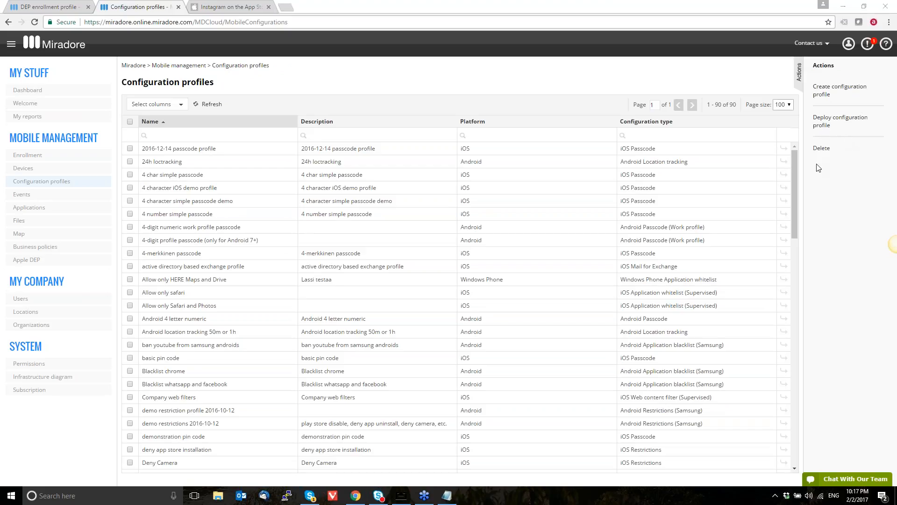
left_click(825, 95)
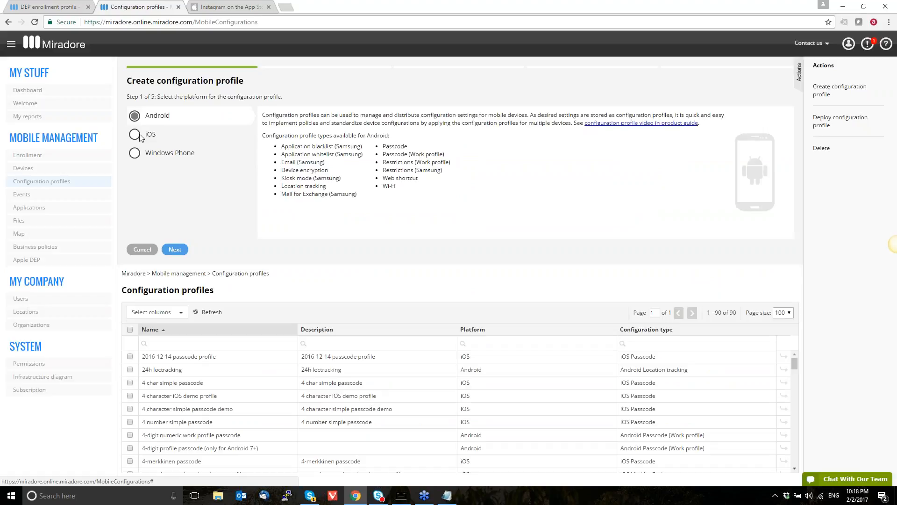
left_click(134, 134)
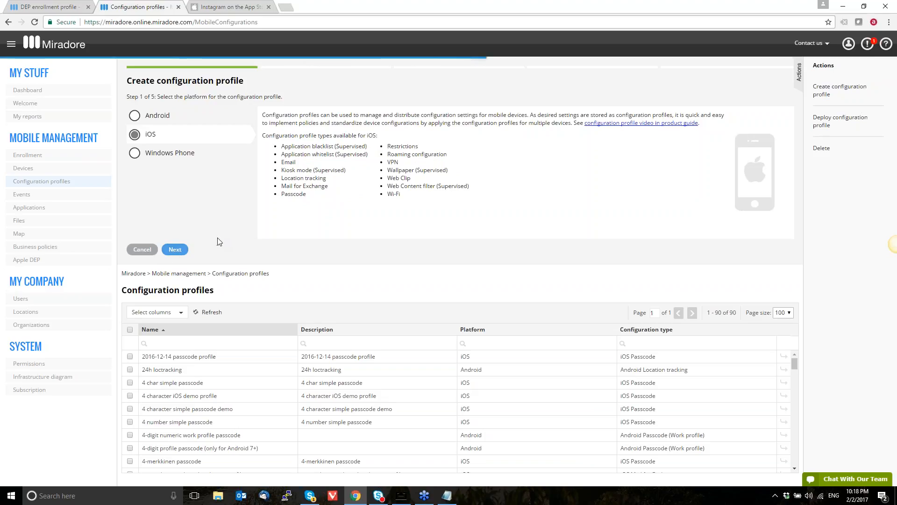
scroll(204, 173, "down", 3)
left_click(164, 116)
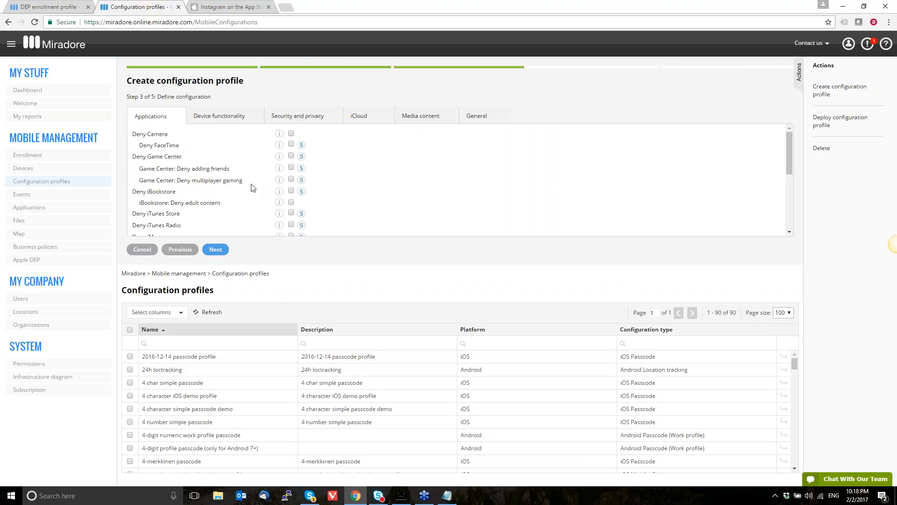
Deny YouTube, iTunes Radio and iBookstore adult content in the profile's application restrictions
scroll(253, 187, "down", 2)
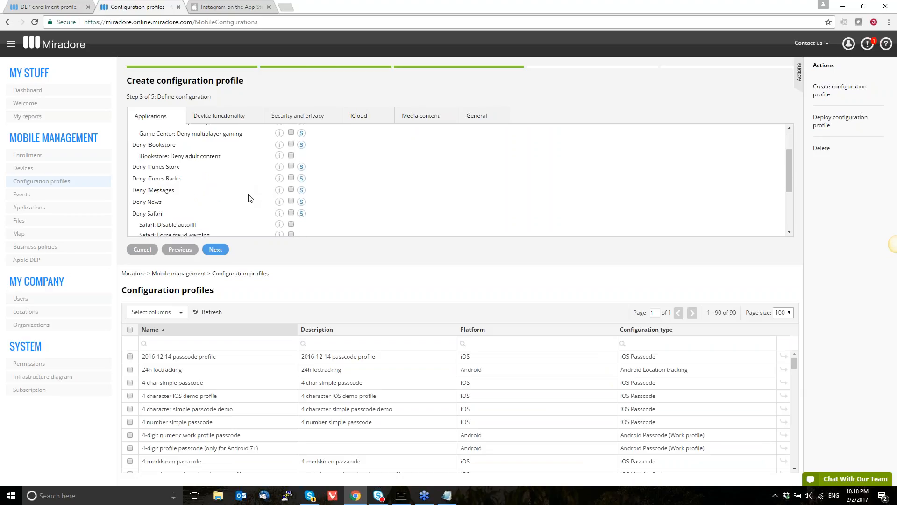
scroll(248, 197, "down", 5)
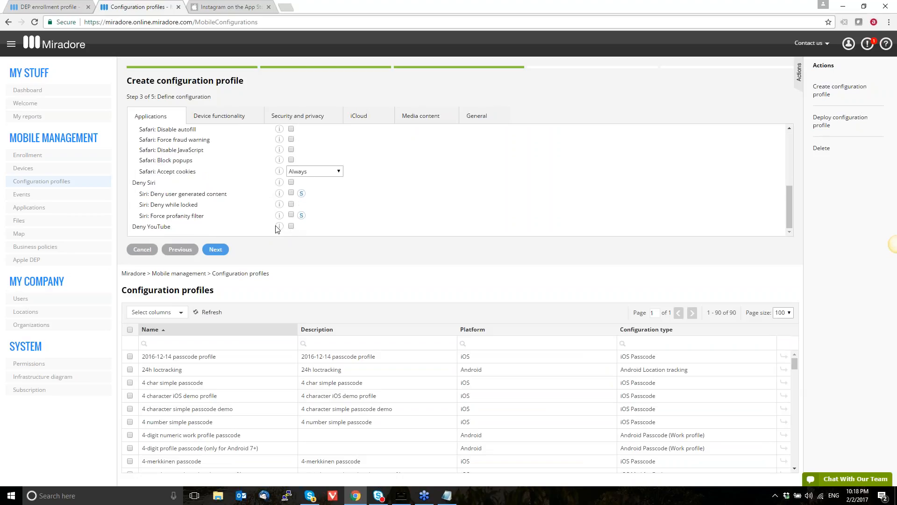
left_click(291, 226)
scroll(357, 171, "up", 4)
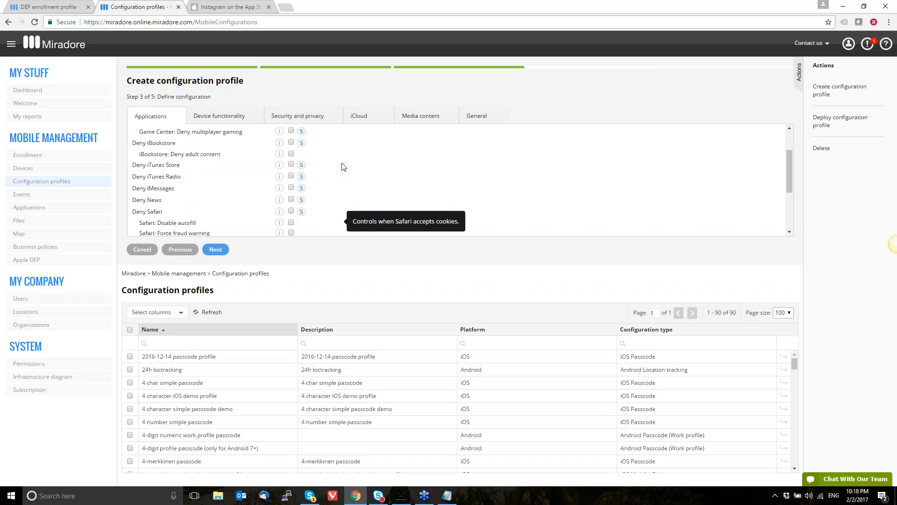
mouse_move(300, 178)
left_click(291, 176)
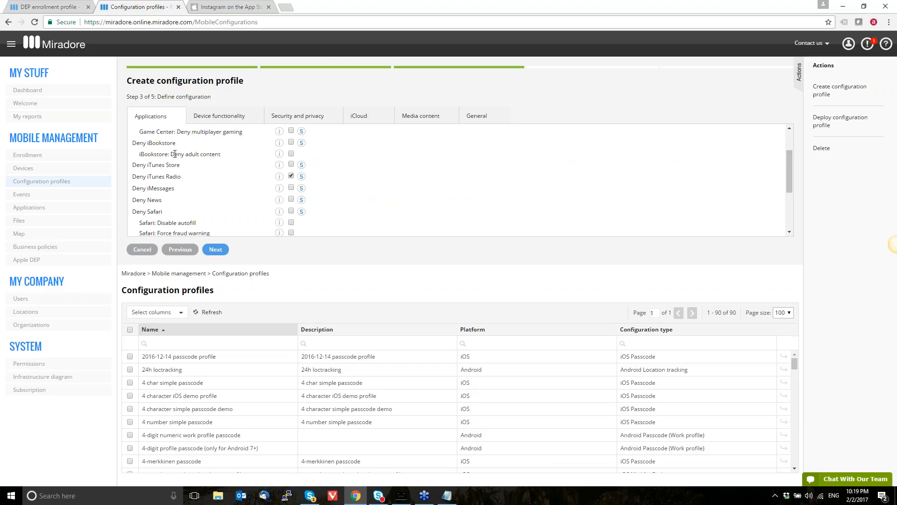
triple_click(174, 154)
left_click(169, 158)
left_click(291, 154)
Deny explicit content in the profile's media content restrictions and set the allowed TV show rating to TV-Y
left_click(420, 115)
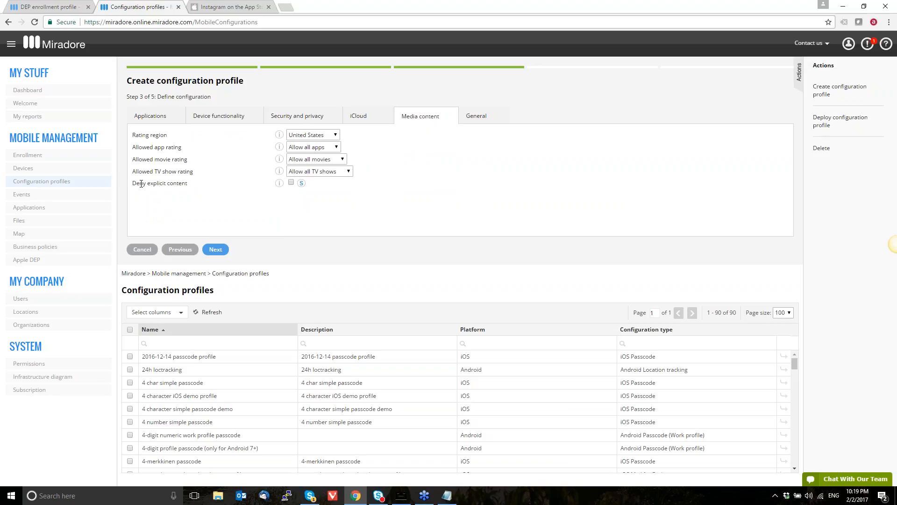
mouse_move(302, 185)
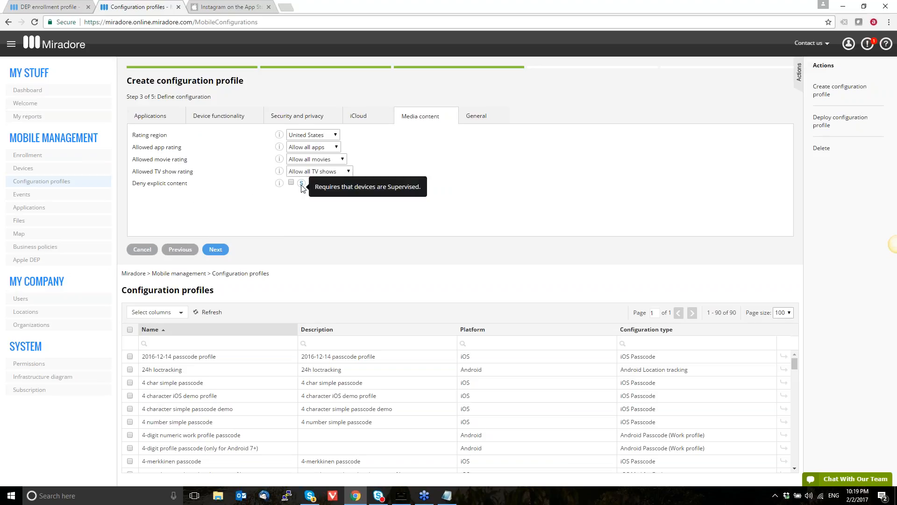
left_click(331, 173)
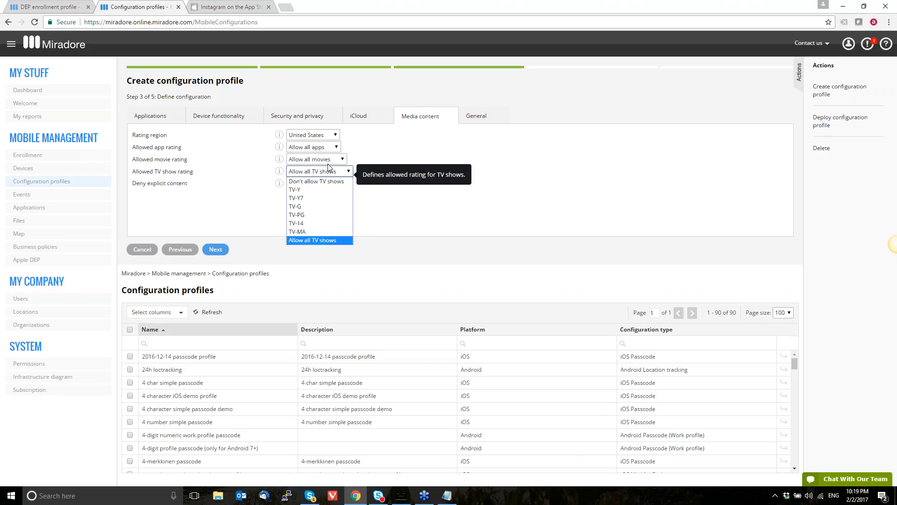
left_click(330, 189)
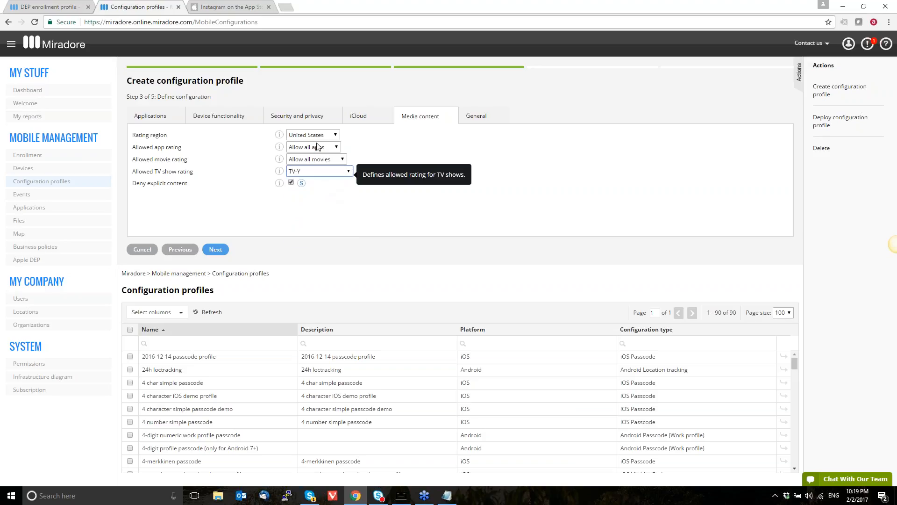
Set the allowed app rating to 4+ and the allowed movie rating to G for the United States region
left_click(332, 136)
left_click(331, 135)
left_click(318, 147)
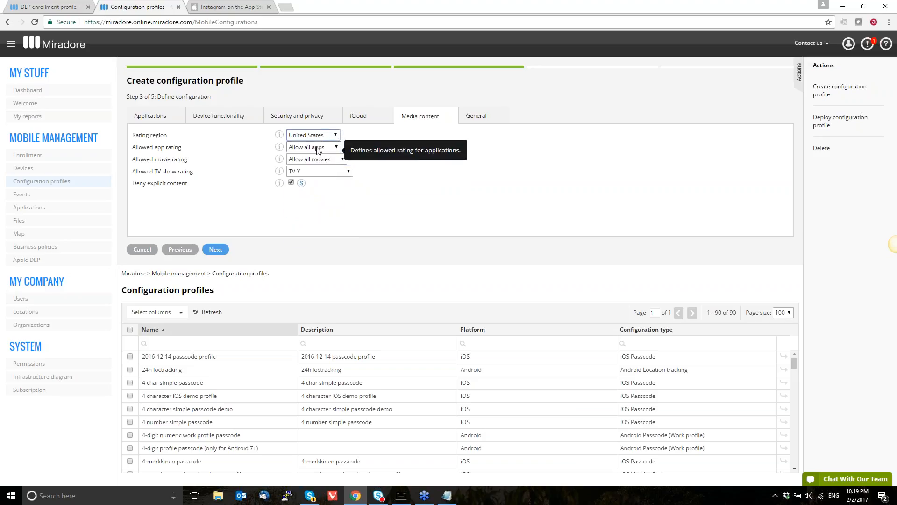
left_click(317, 162)
left_click(316, 162)
left_click(317, 189)
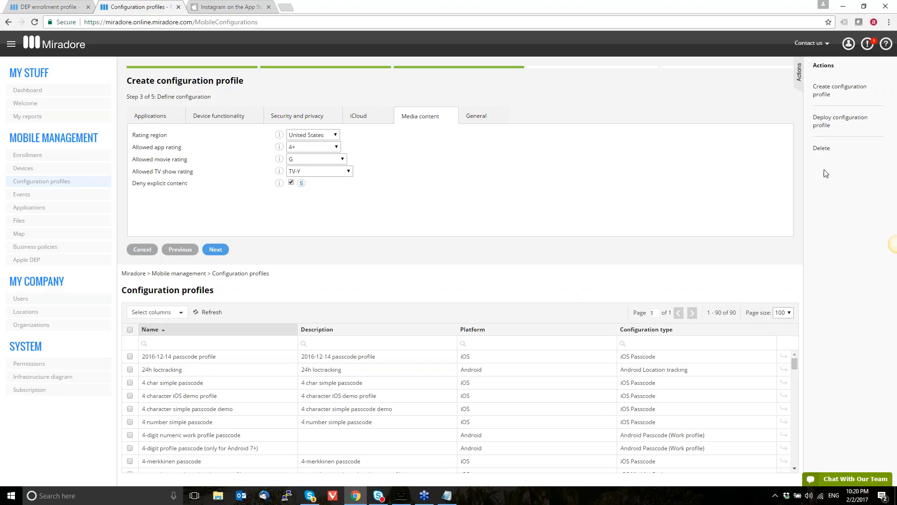
left_click(802, 113)
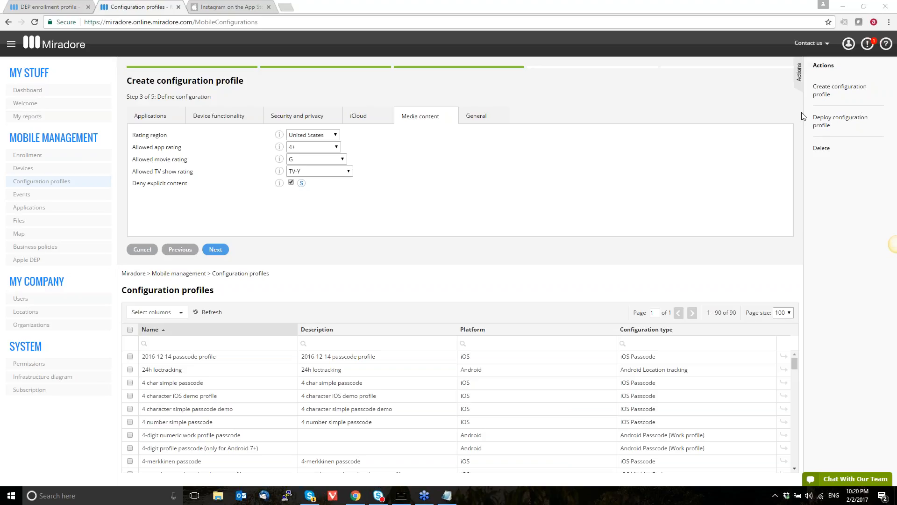